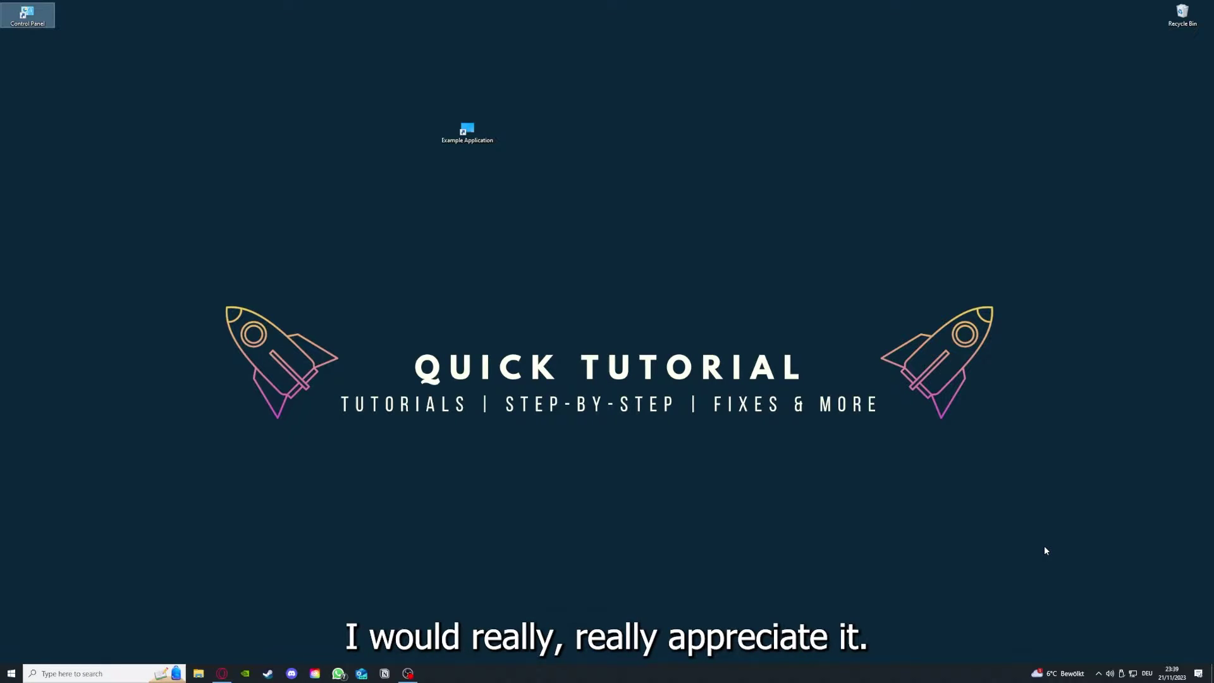
Clear the desktop selection, then box-select the desktop items with a drag.
click(861, 453)
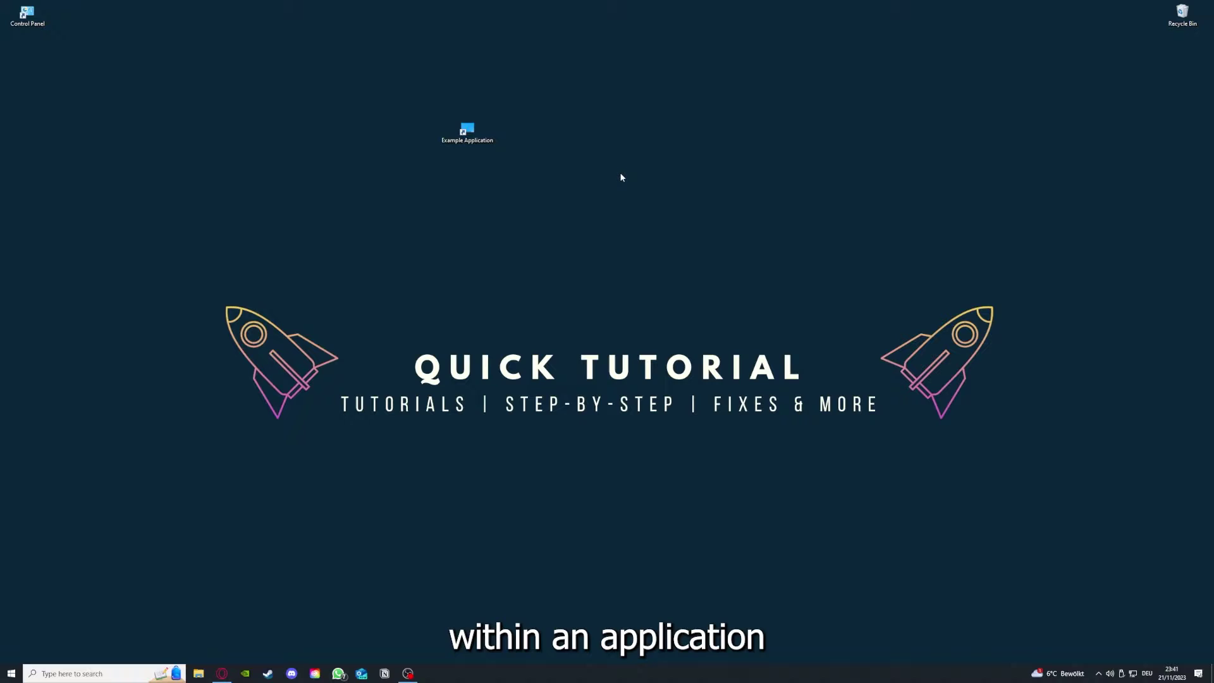
drag(159, 237, 1025, 504)
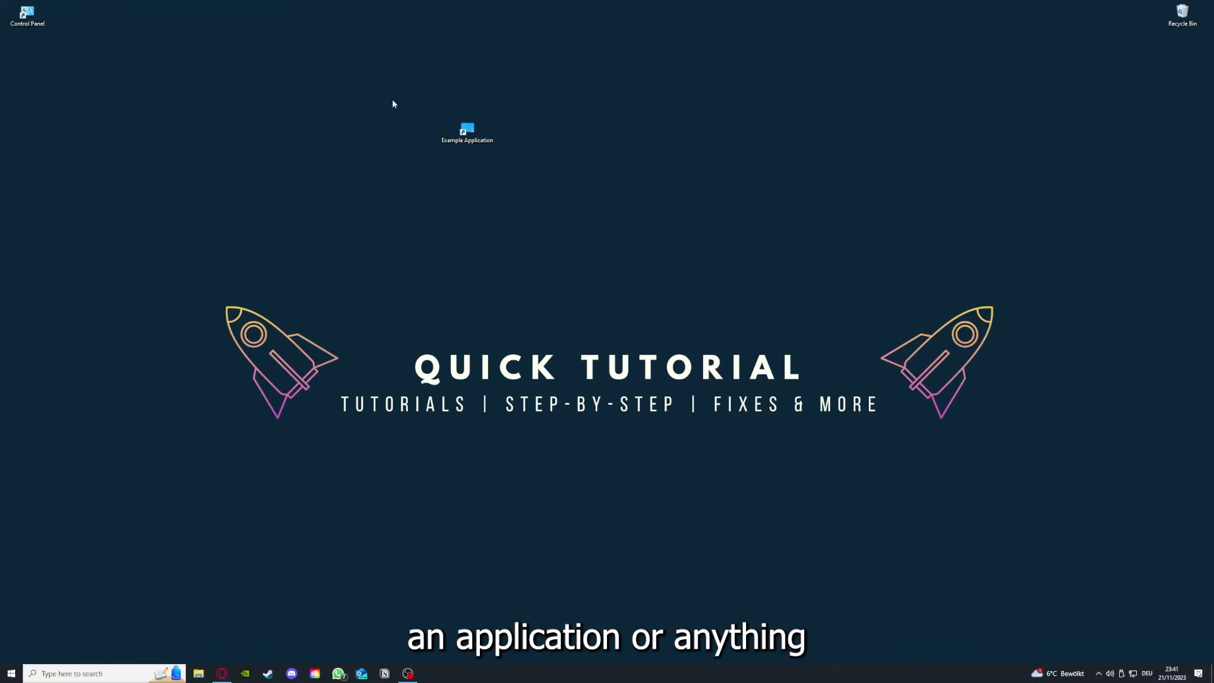
drag(159, 237, 1026, 510)
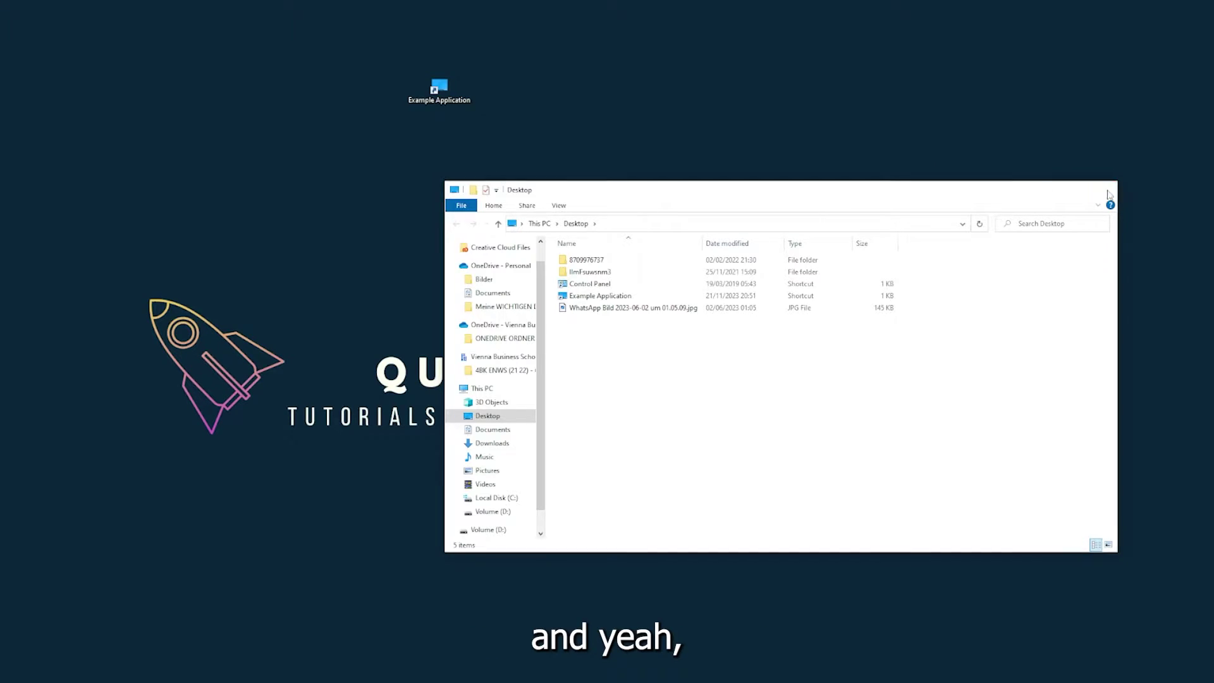
Close the Desktop folder Explorer window and bring up the taskbar's context menu.
click(1106, 191)
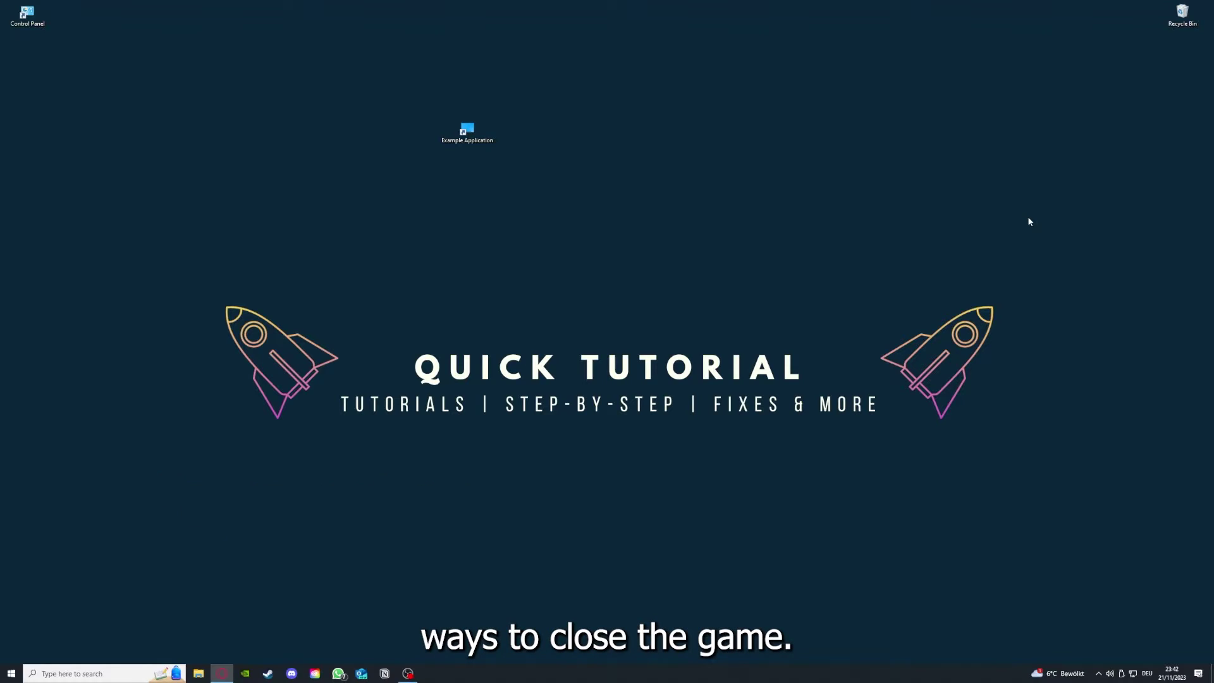
right_click(456, 674)
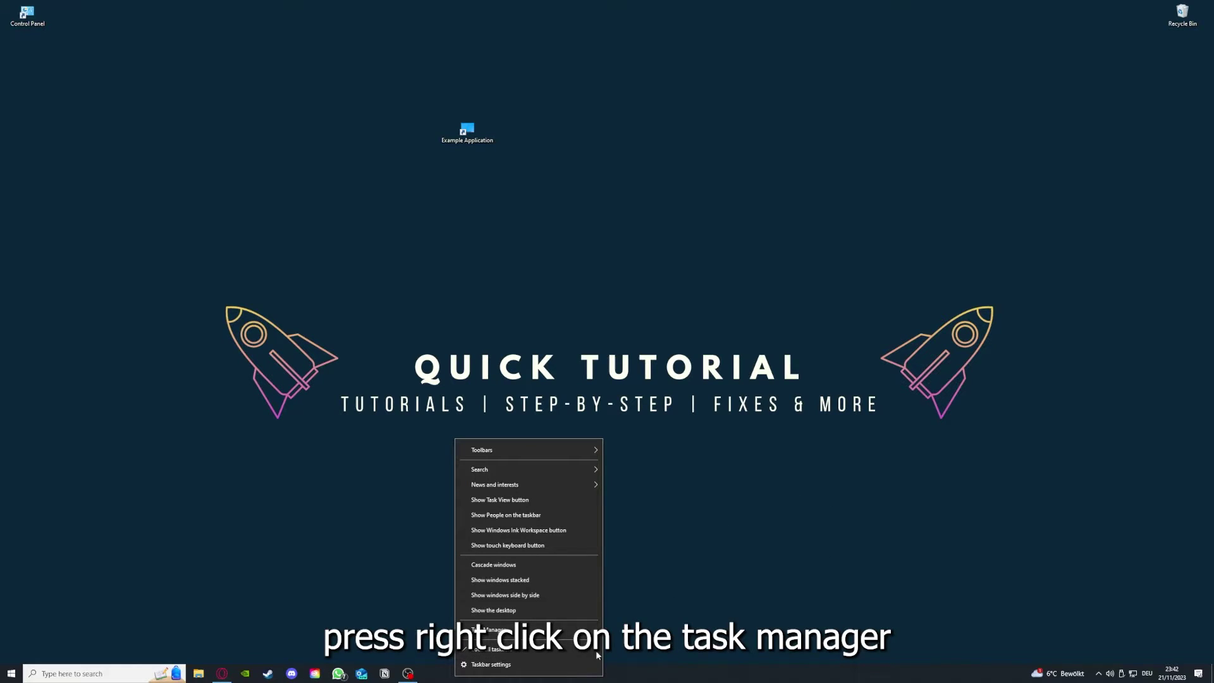
Launch Task Manager from the taskbar menu and end the Task Manager app under Apps.
click(543, 636)
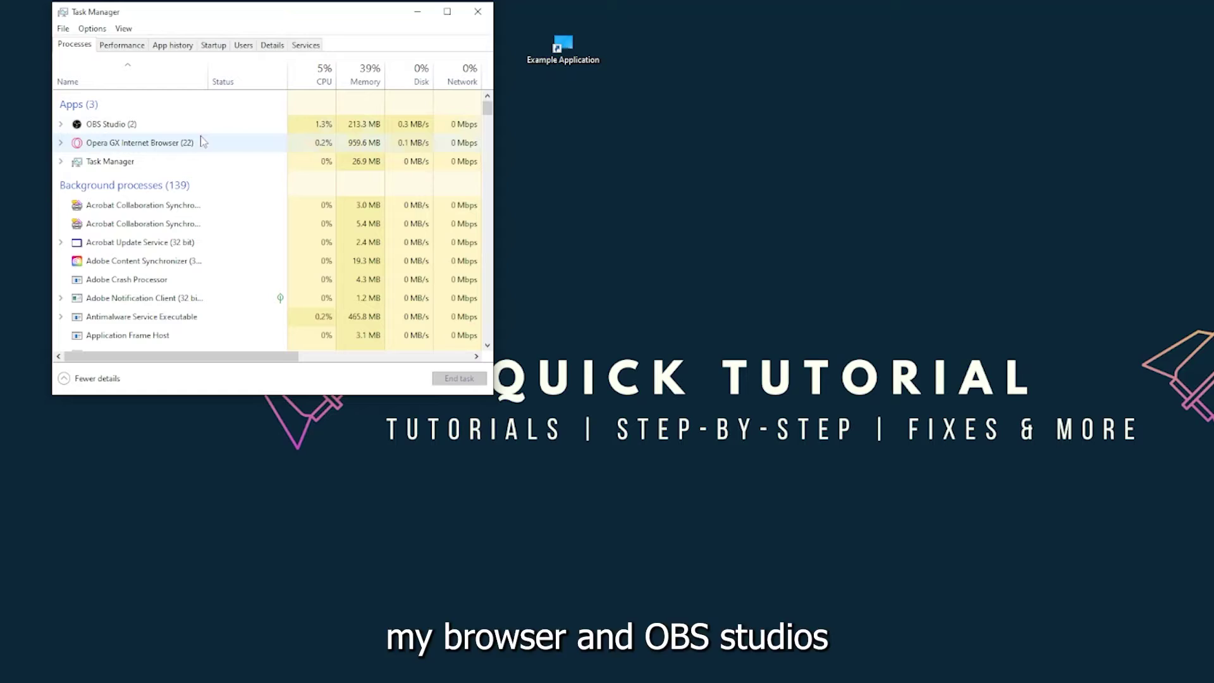
click(227, 164)
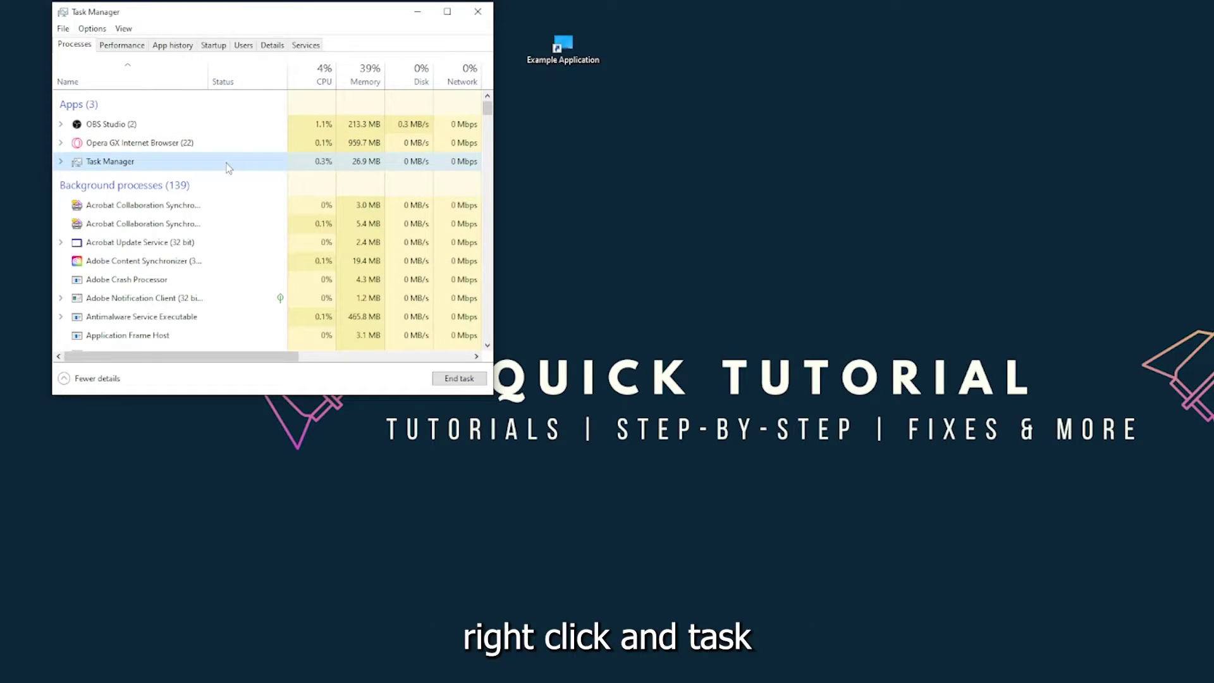
click(453, 380)
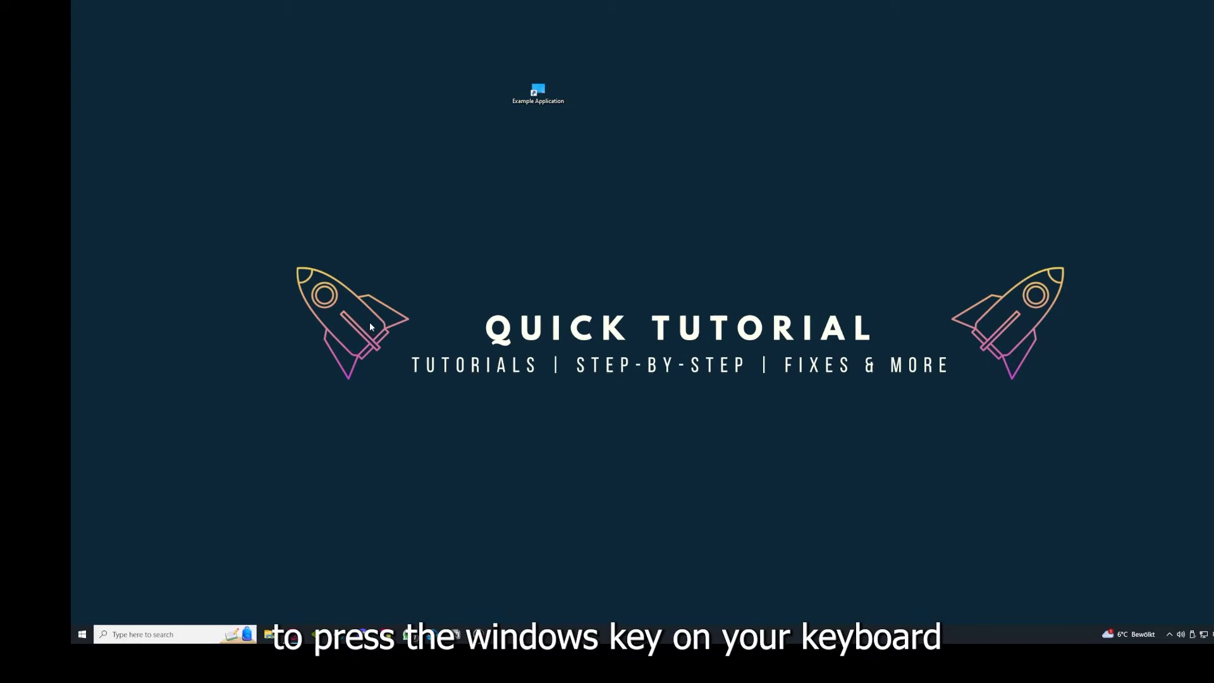
key(super)
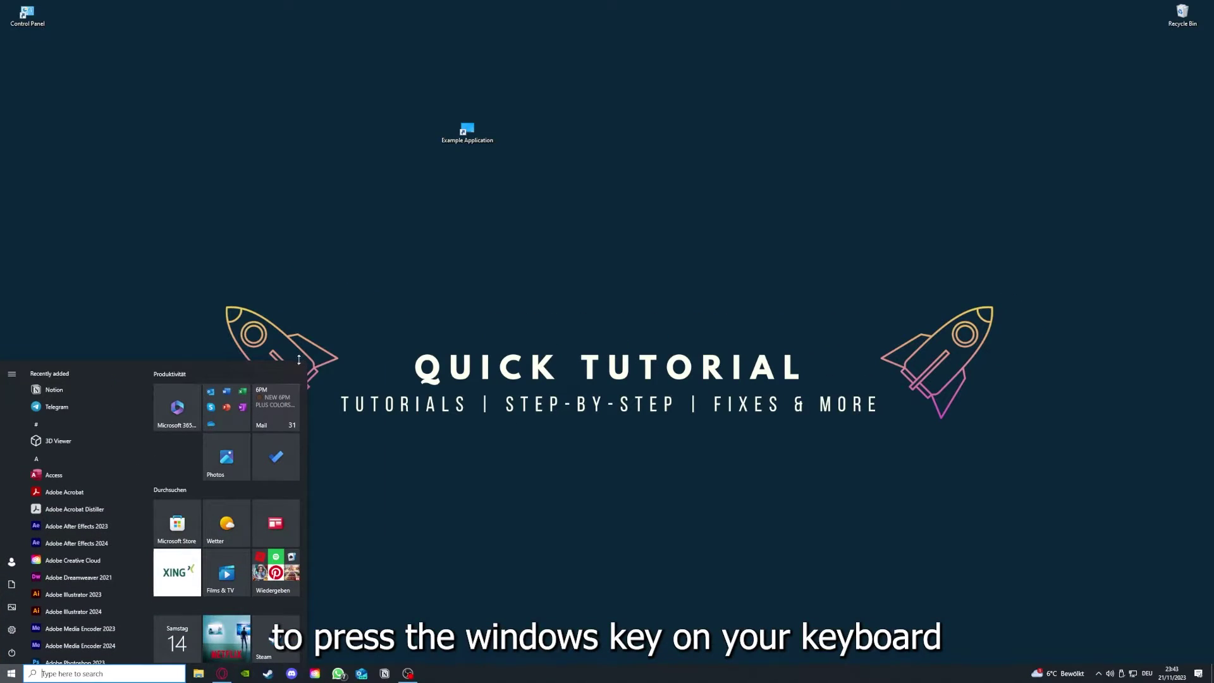
key(super)
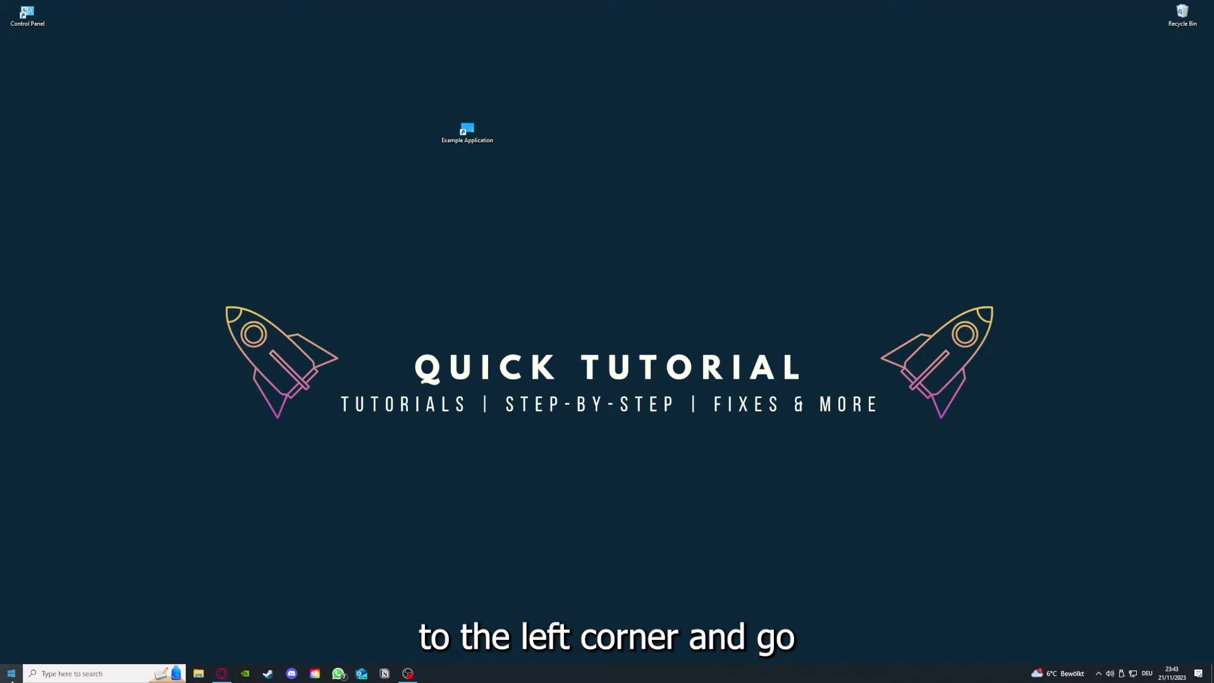
click(14, 669)
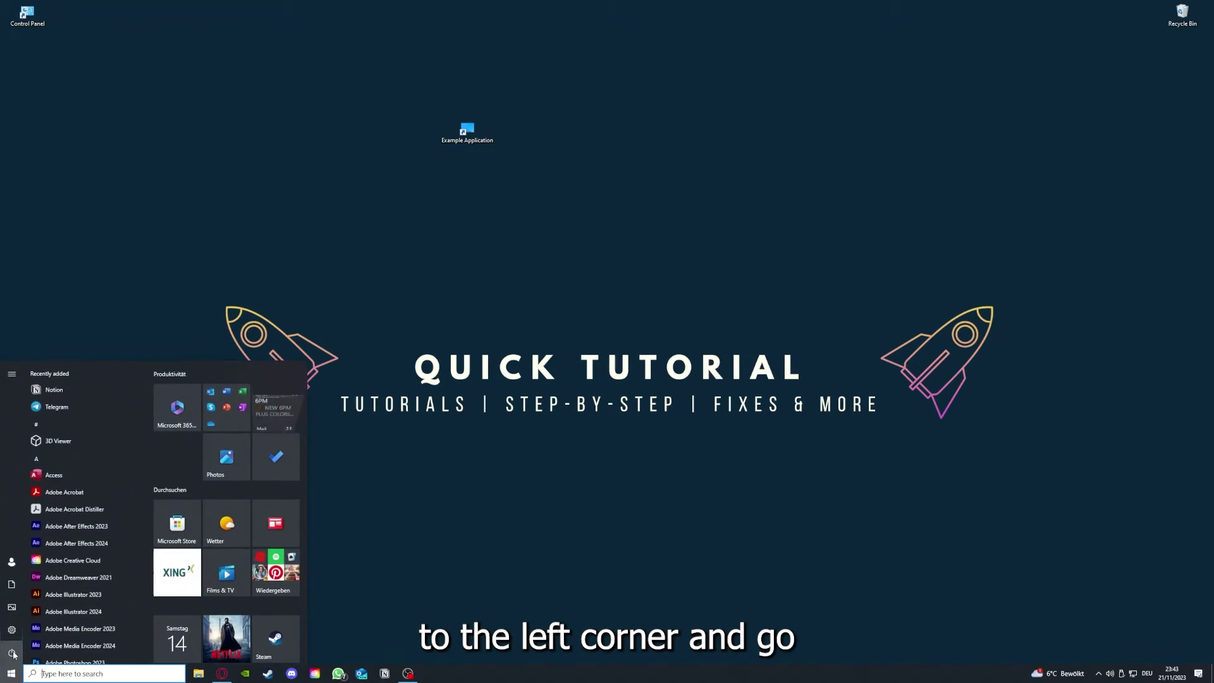
mouse_move(12, 654)
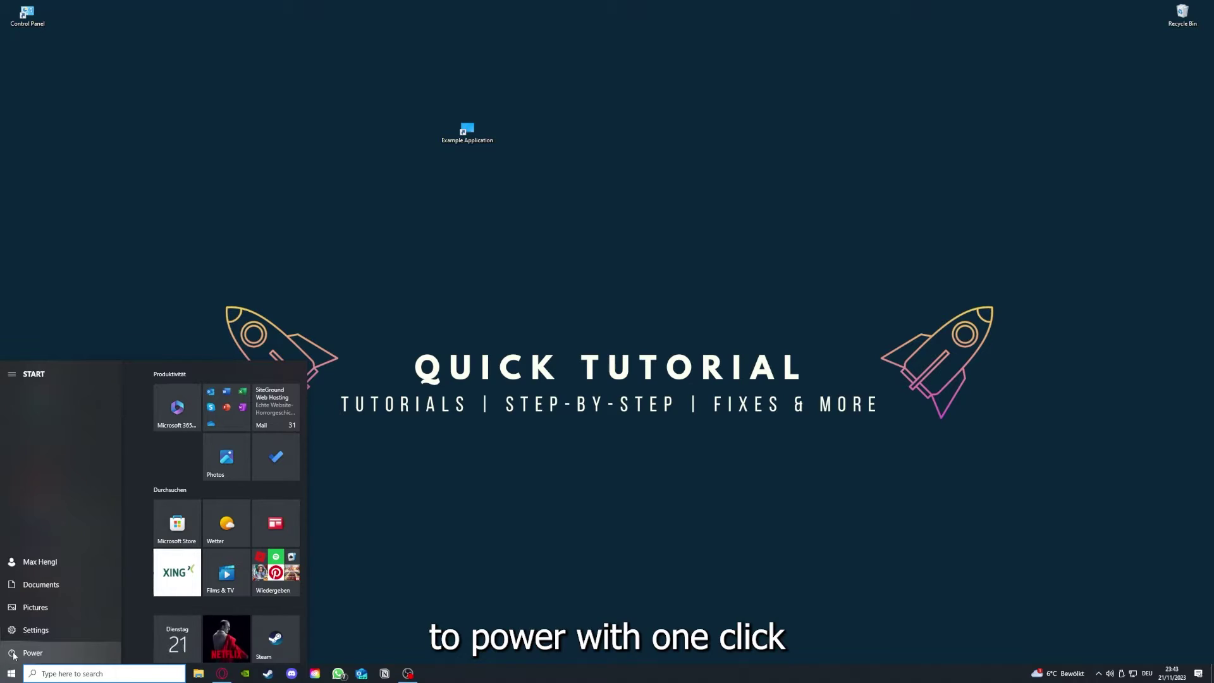
click(13, 654)
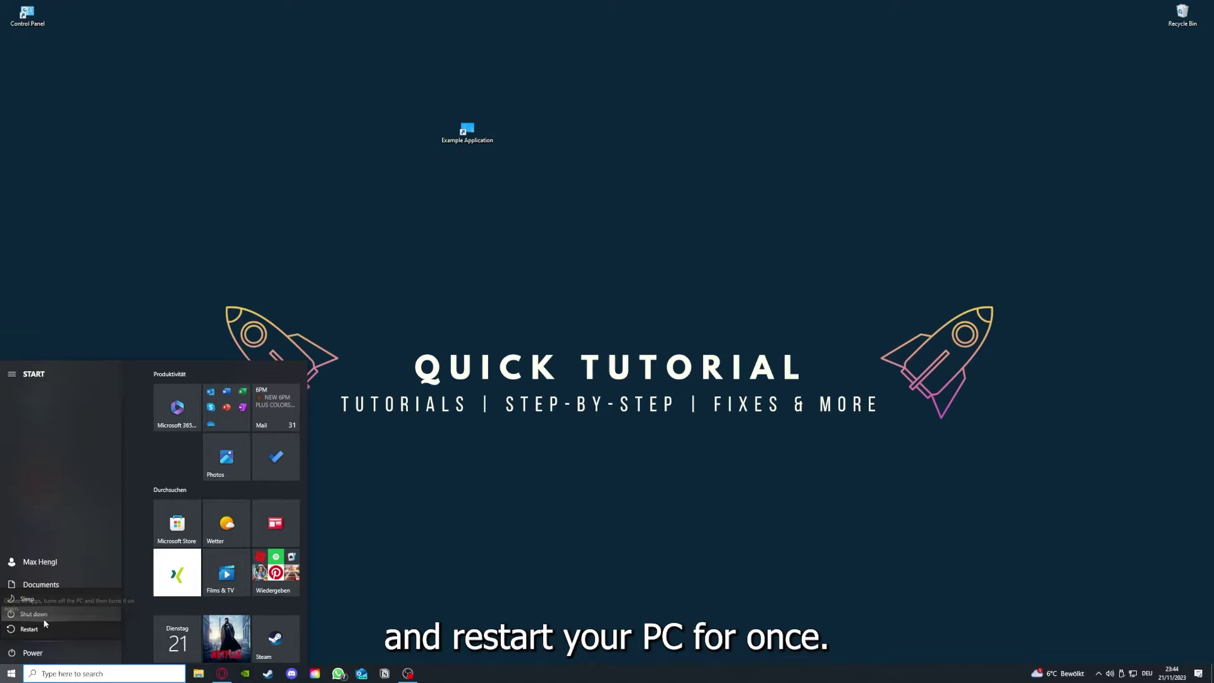
click(481, 486)
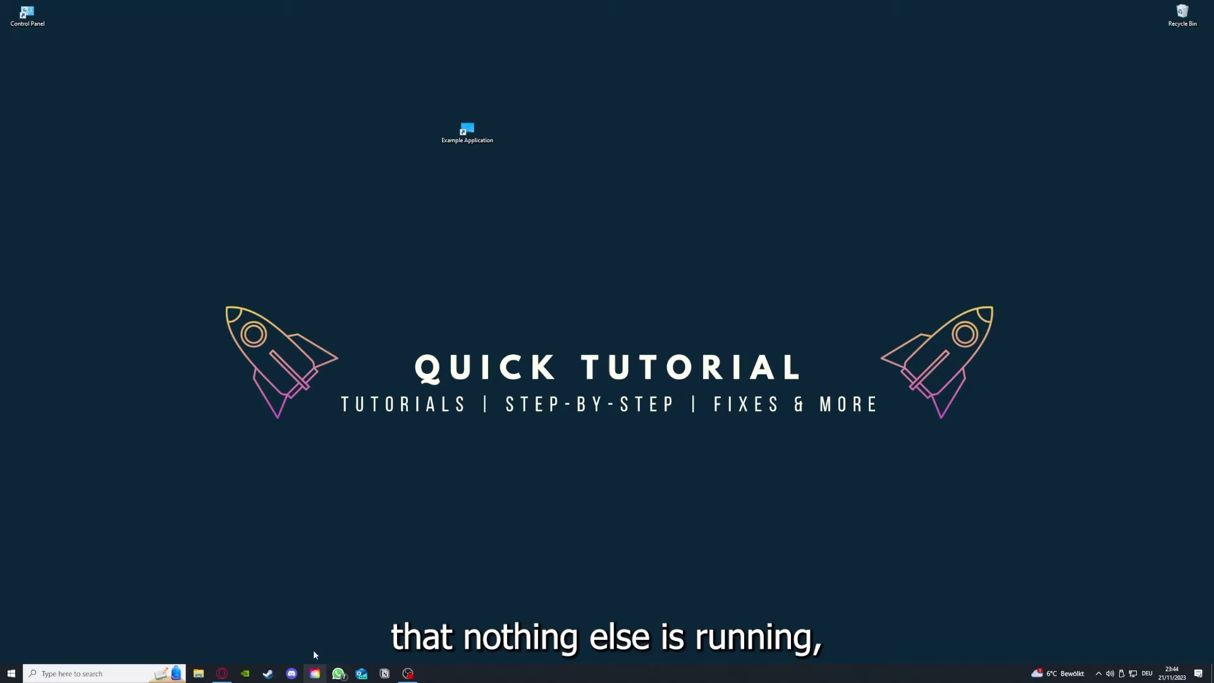
Reopen Task Manager from the taskbar, switch to the Startup tab, and maximize the window.
right_click(469, 673)
click(500, 623)
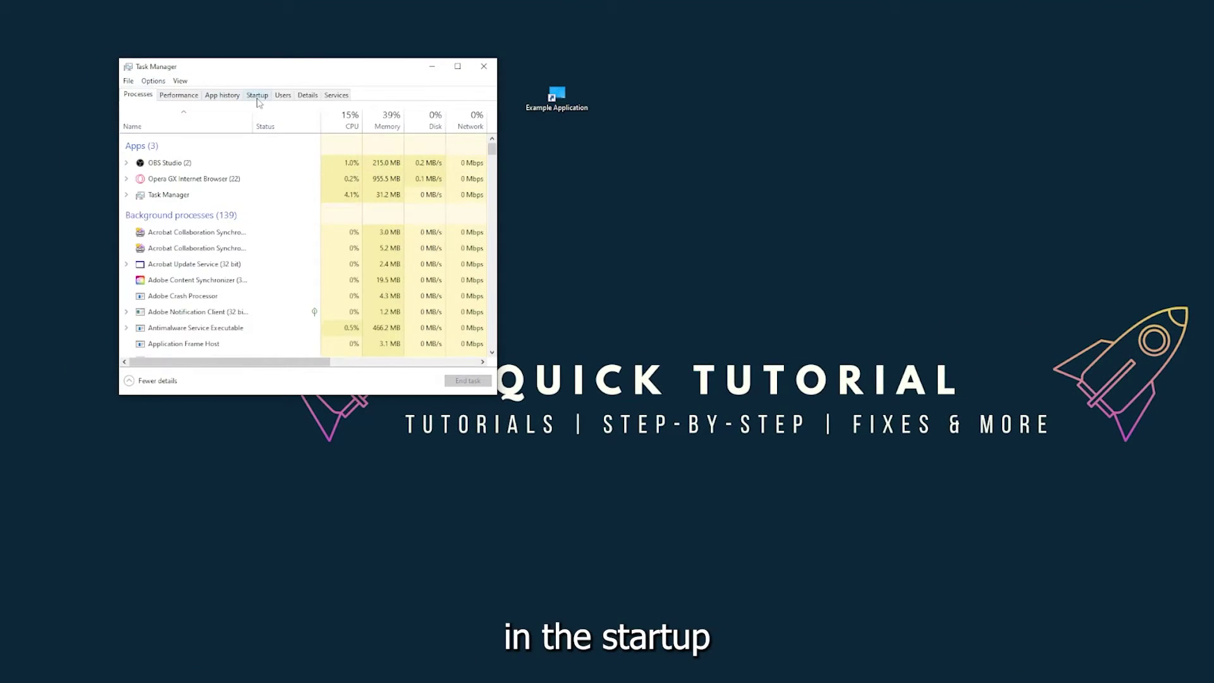
click(258, 95)
scroll(266, 253, down, 3)
scroll(260, 304, up, 3)
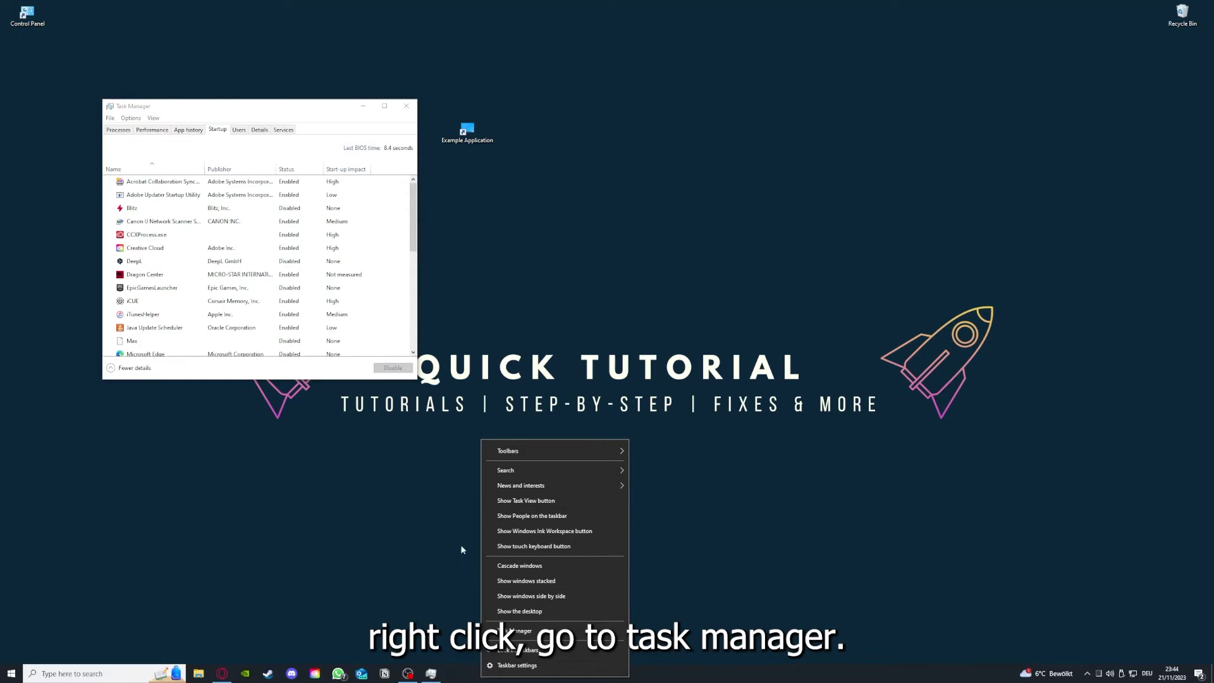
click(384, 105)
click(385, 106)
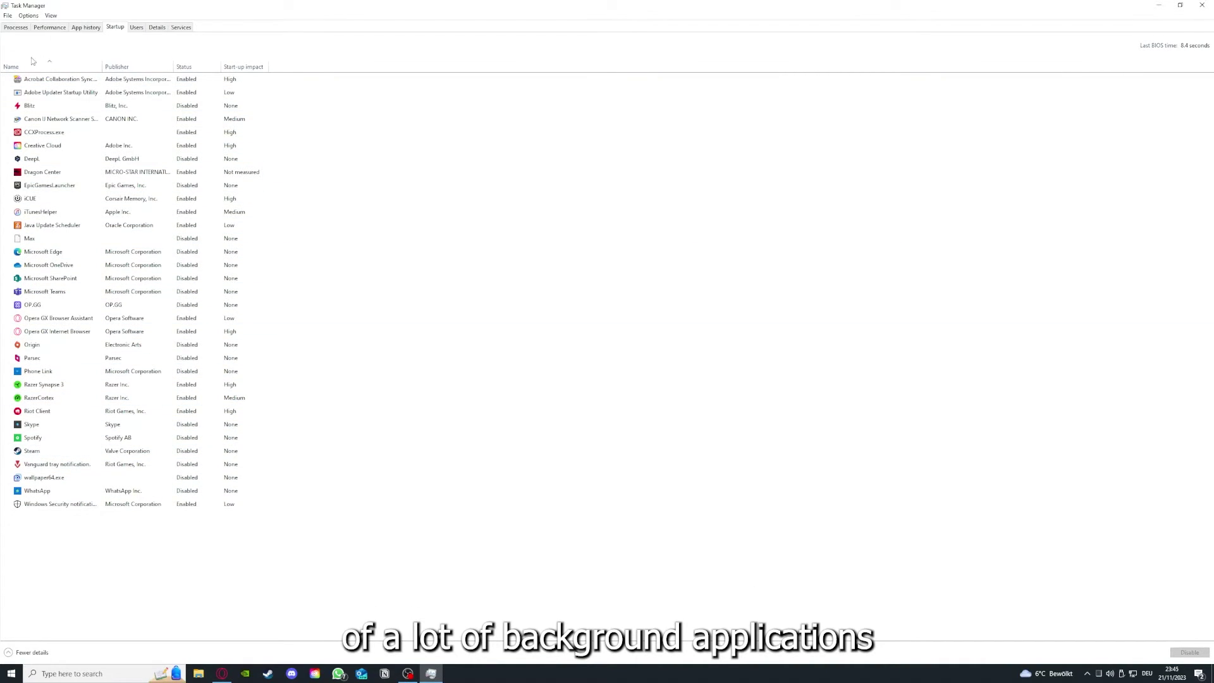
Go through startup entries like Acrobat, OneDrive, SharePoint and Phone Link, then select iTunesHelper to disable.
right_click(196, 81)
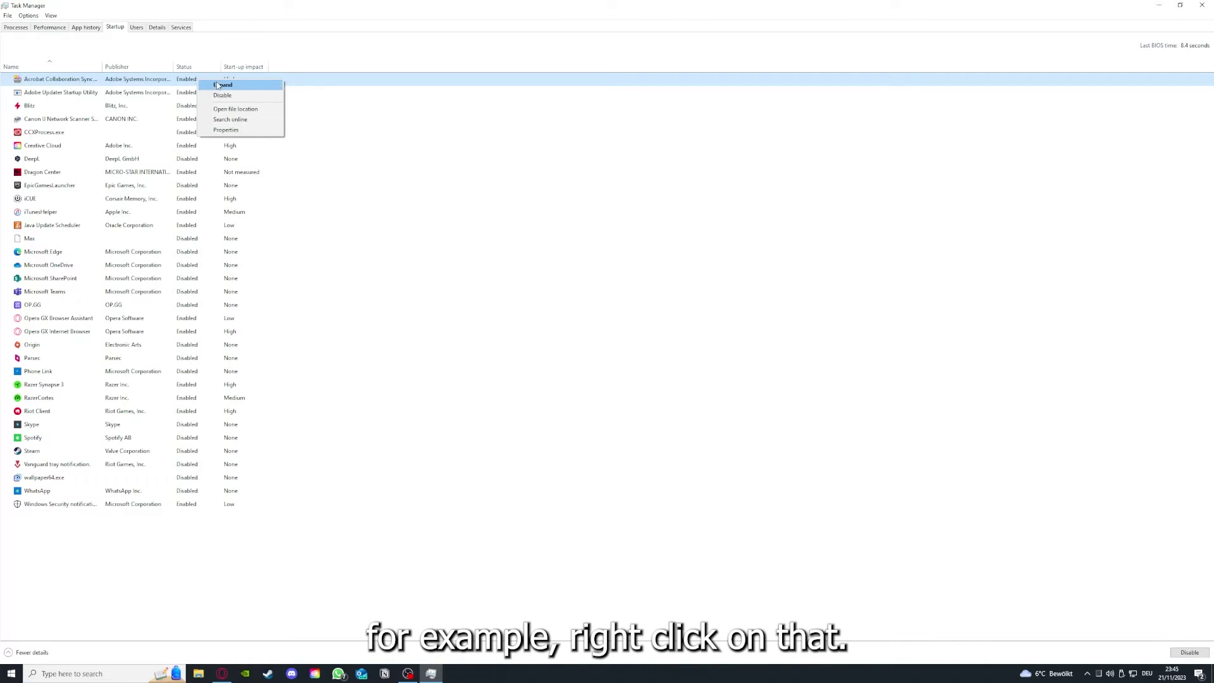
click(424, 130)
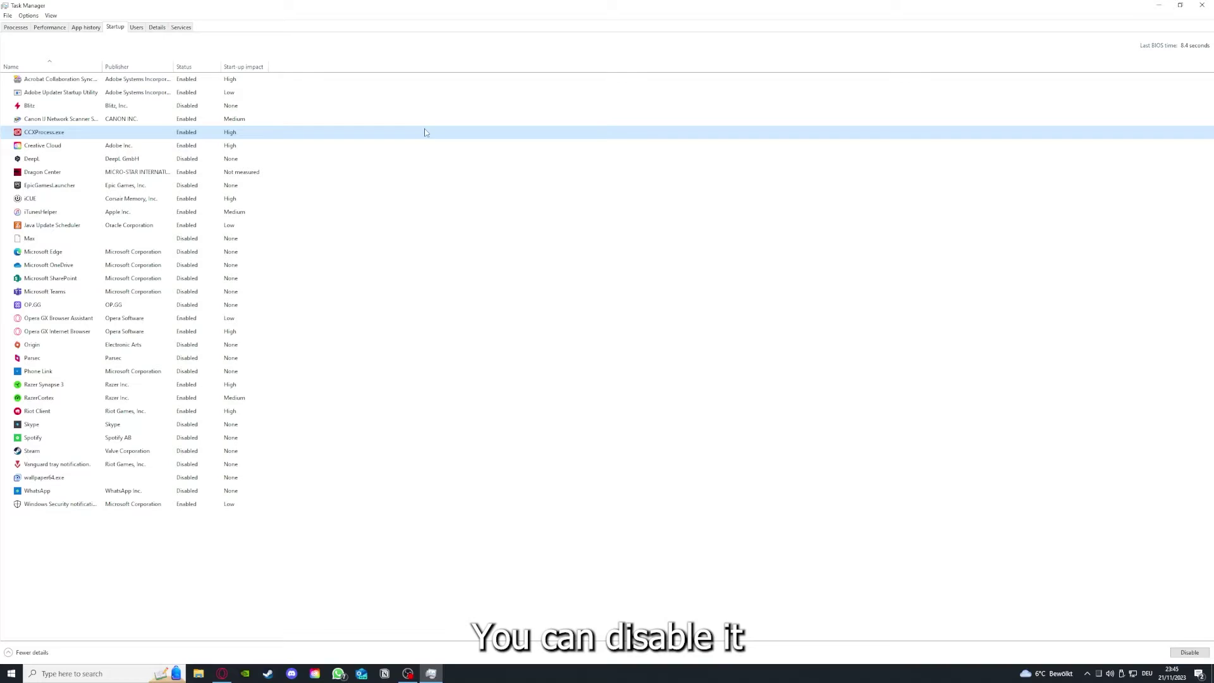
click(635, 266)
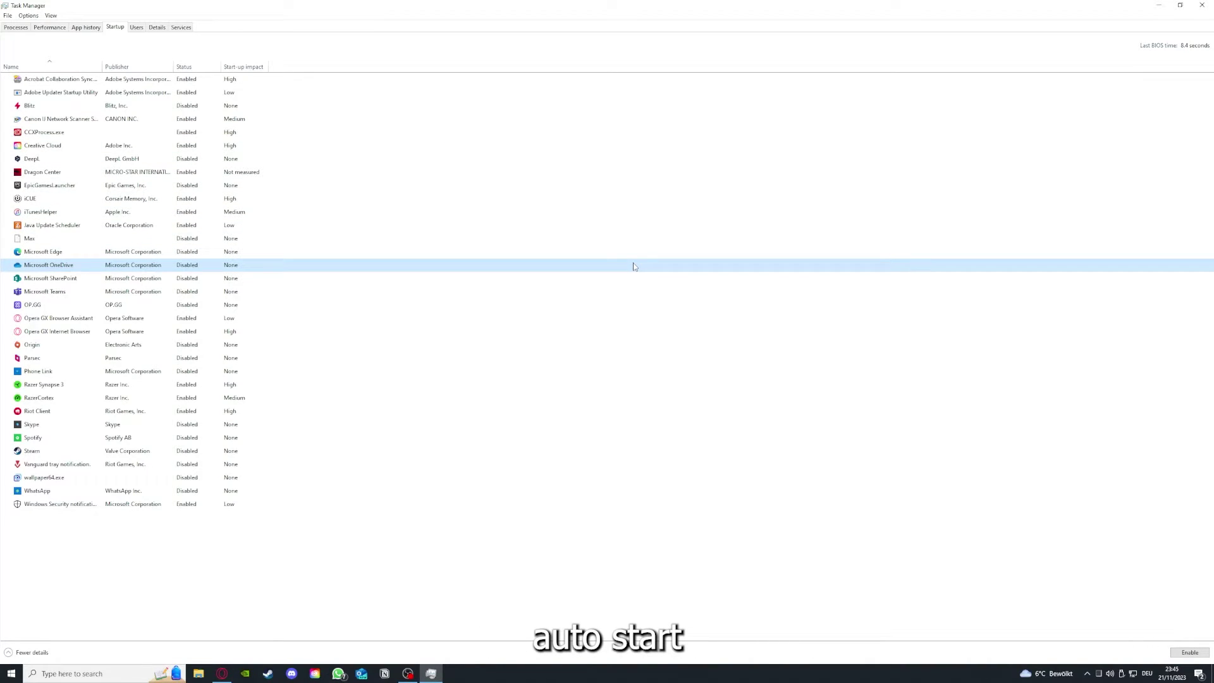
click(75, 81)
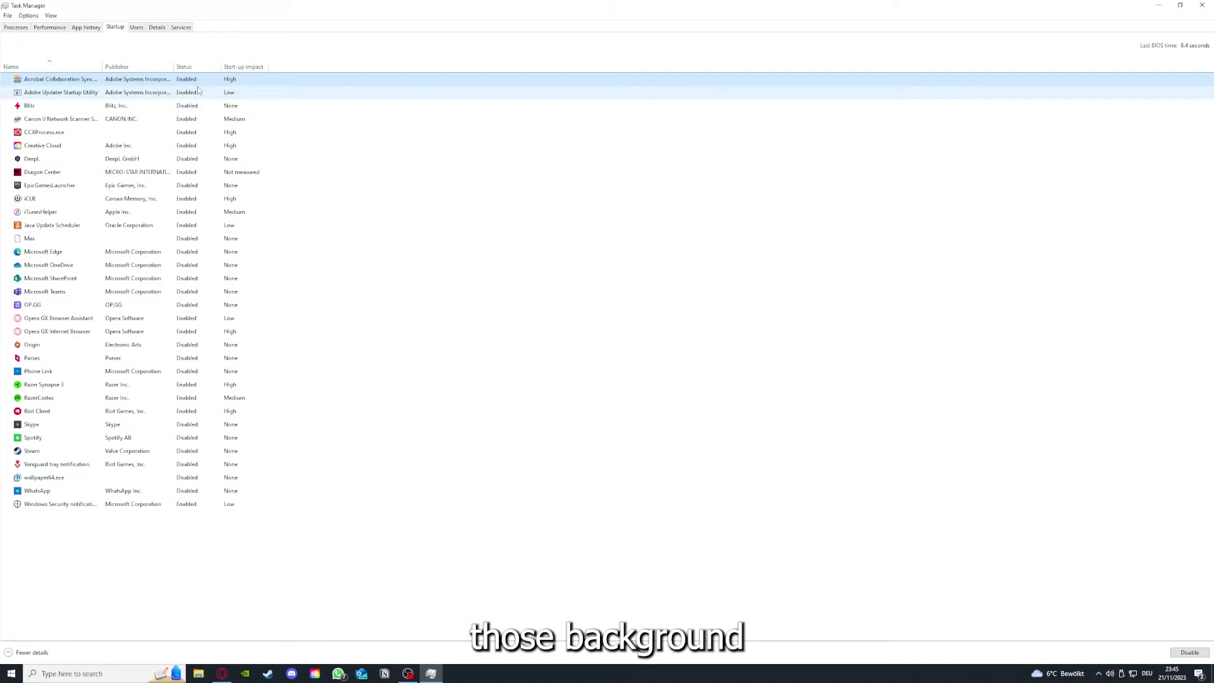
right_click(190, 278)
click(339, 374)
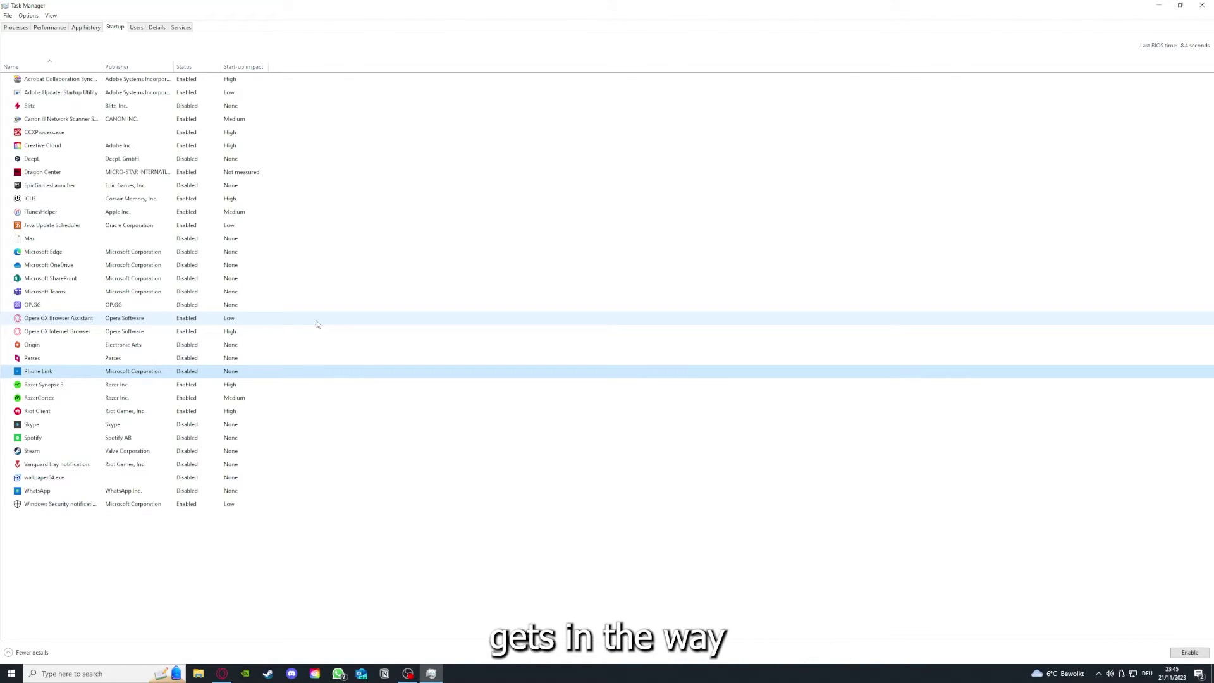
click(265, 215)
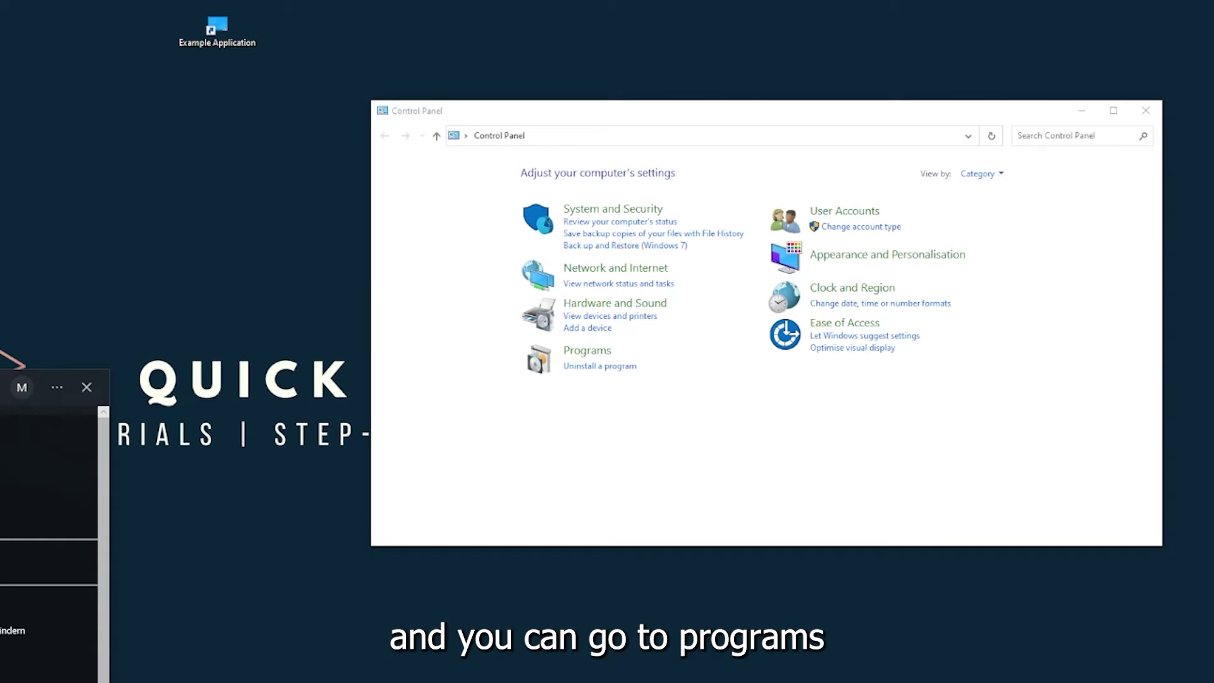
Open Programs > Programs and Features in Control Panel and scroll the 175-program list to Overwolf.
key(Escape)
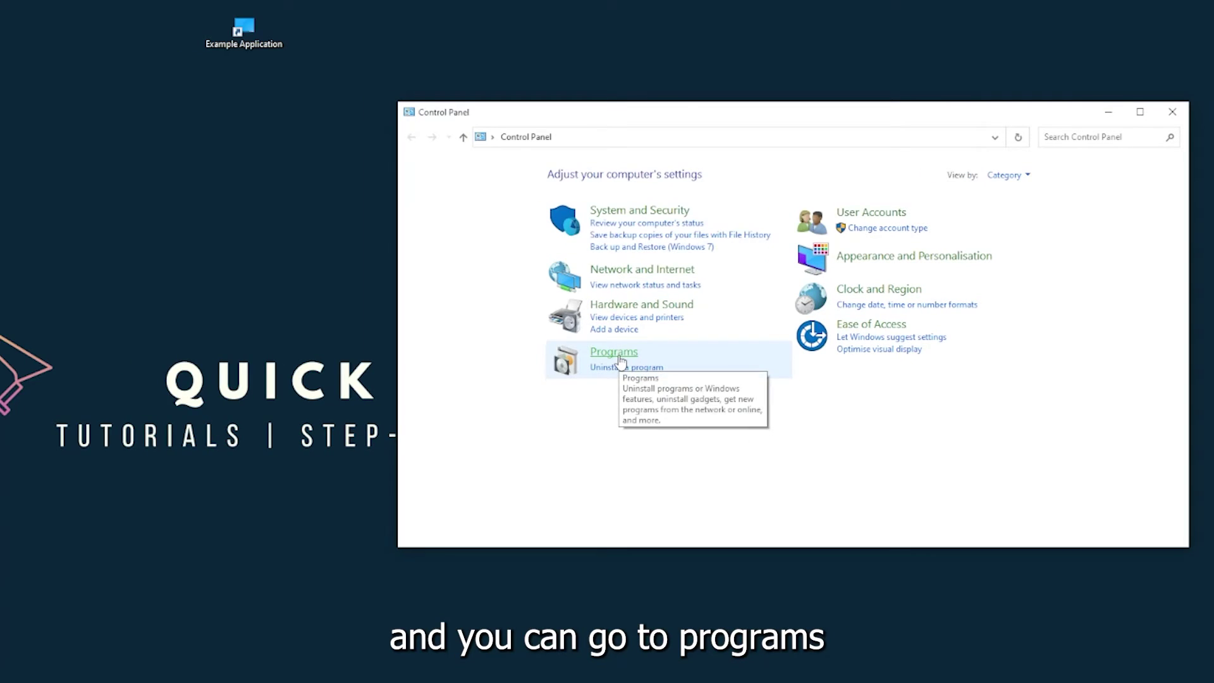
click(592, 355)
click(617, 354)
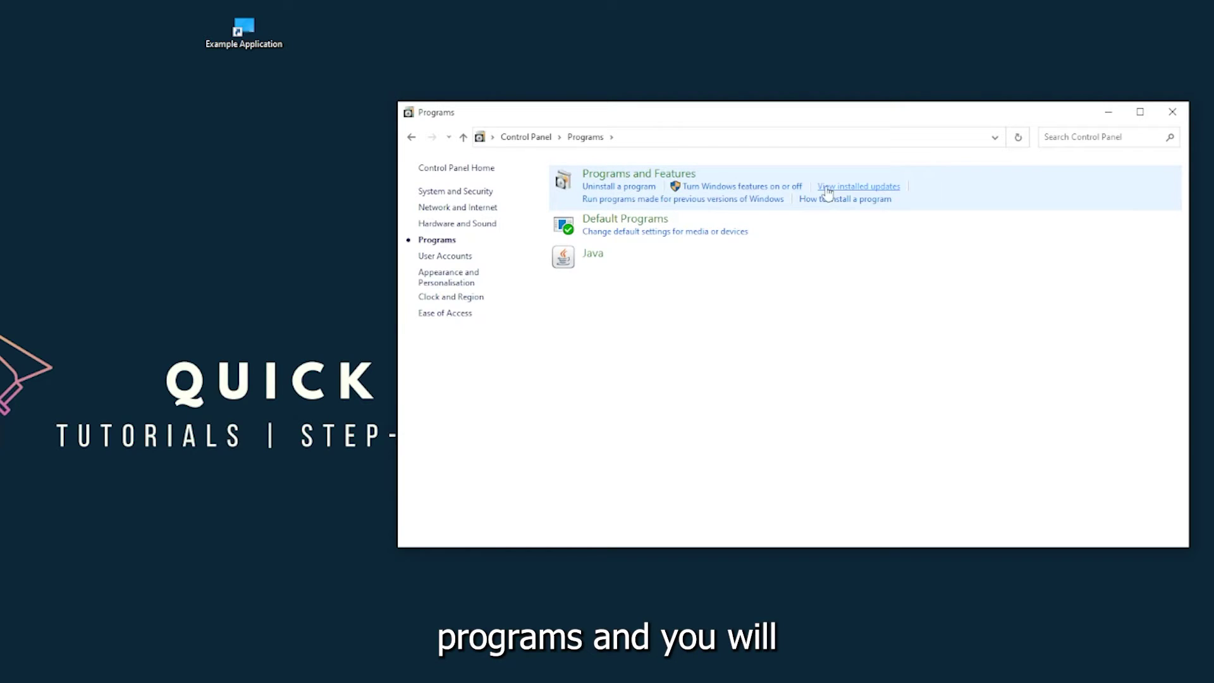
click(657, 180)
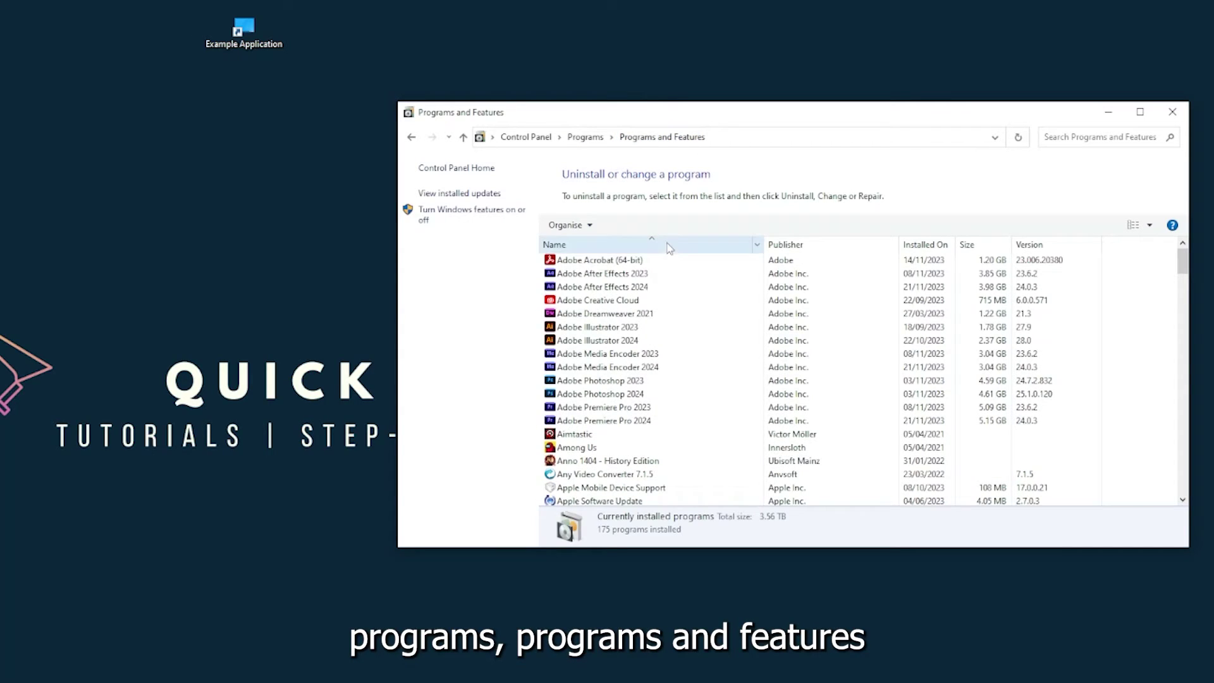
scroll(642, 356, down, 20)
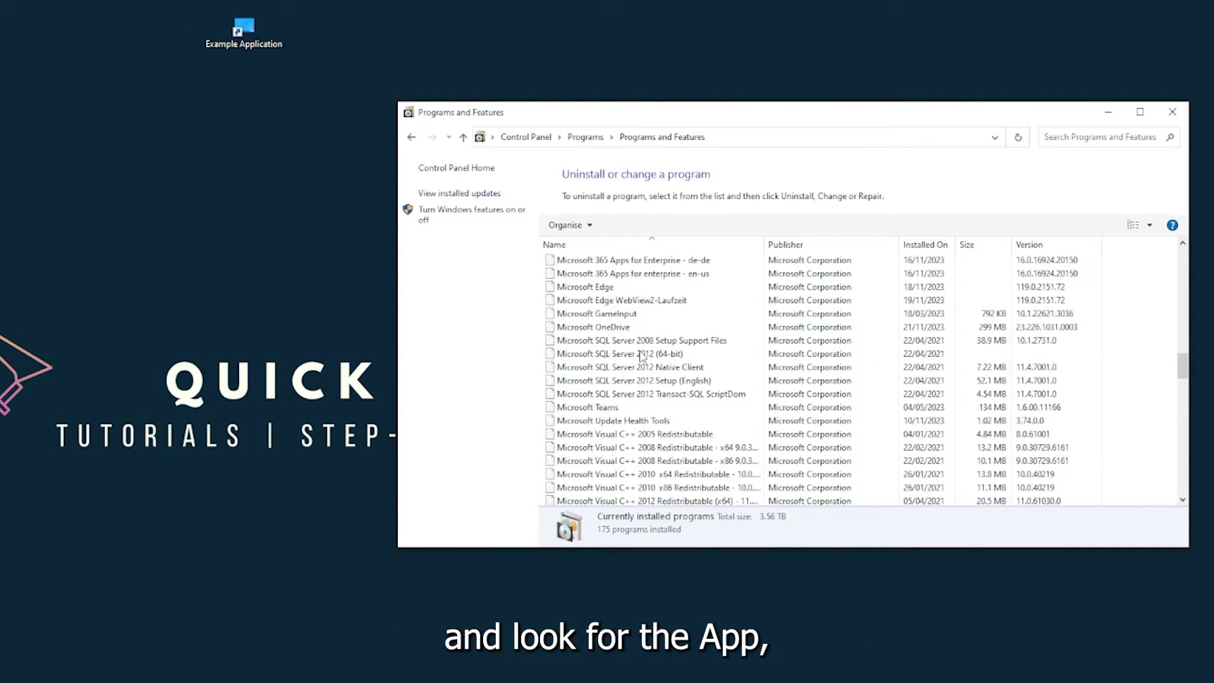
scroll(642, 356, down, 20)
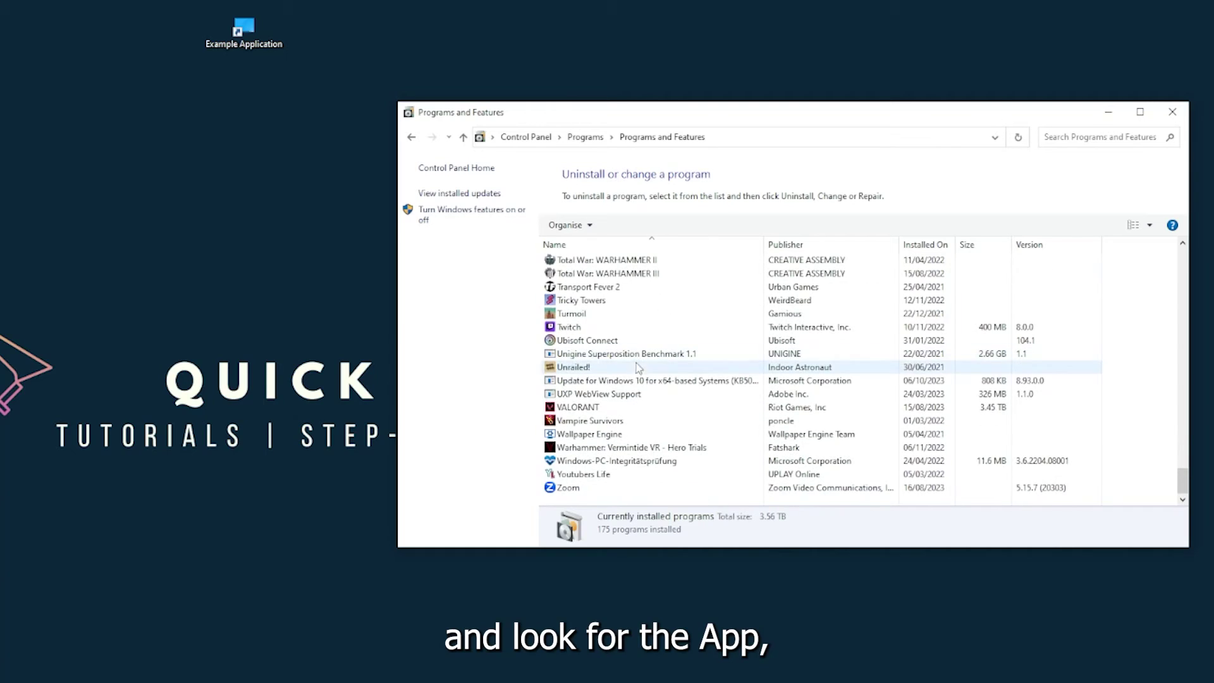
scroll(623, 396, up, 15)
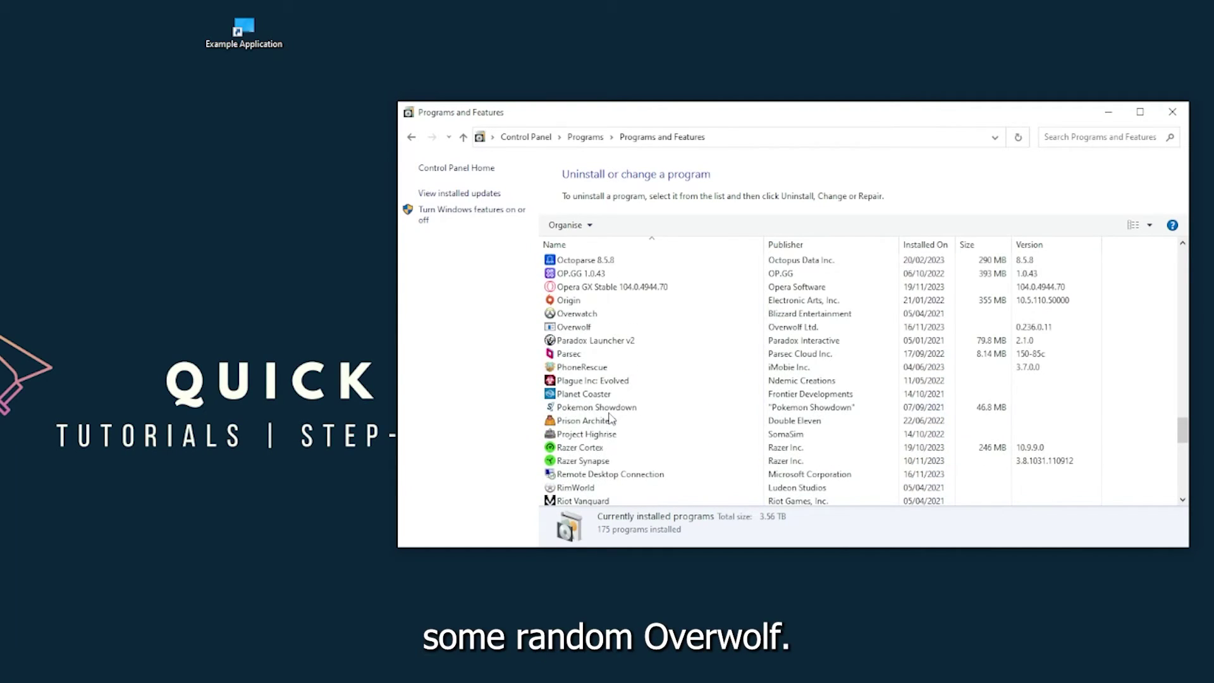
scroll(598, 415, up, 2)
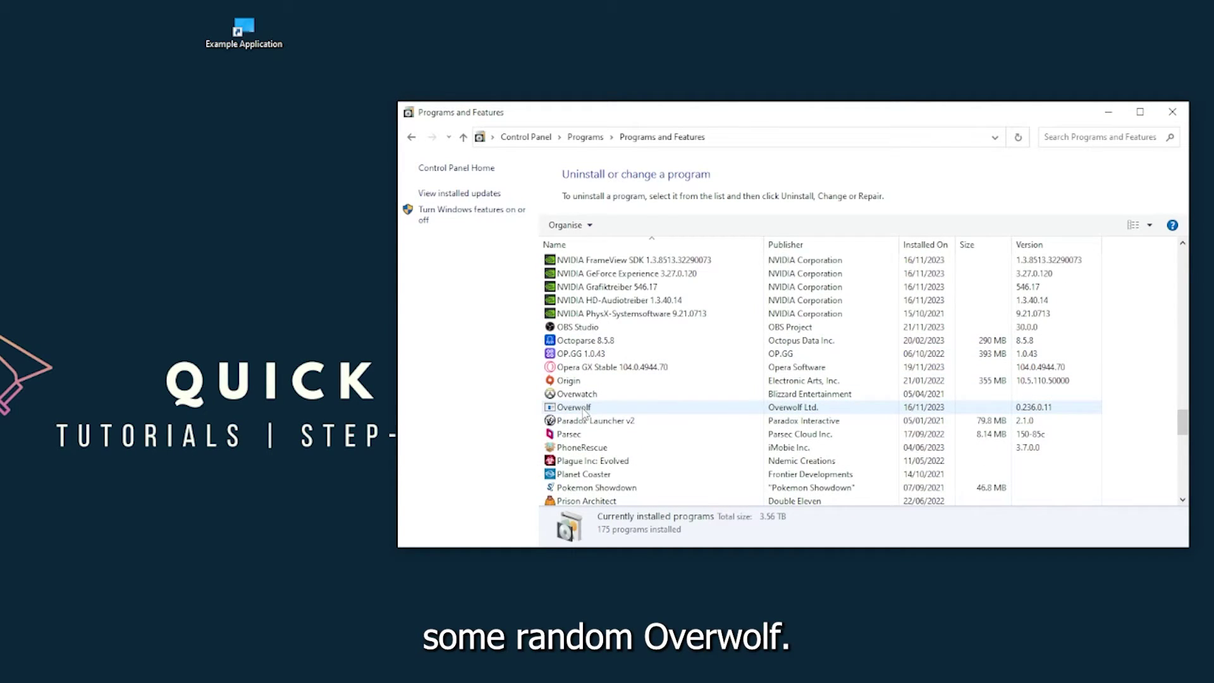
Uninstall Overwolf from its context menu and answer Yes to the 'may already be uninstalled' error.
click(585, 413)
right_click(584, 410)
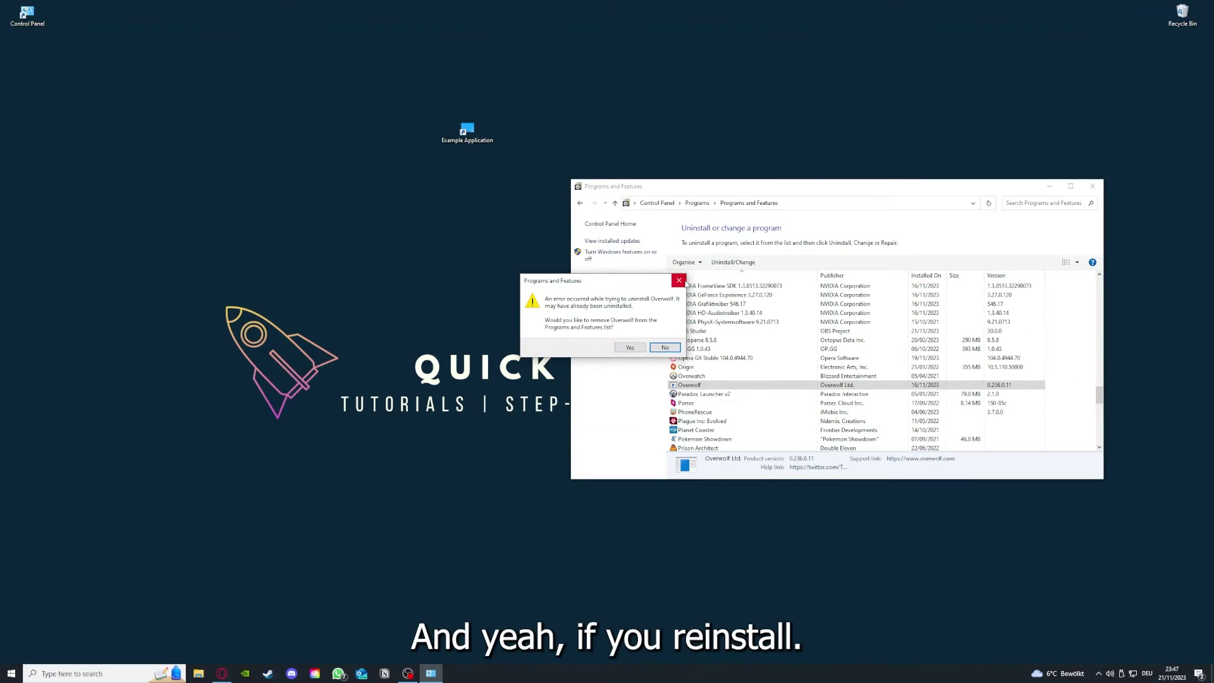
click(685, 283)
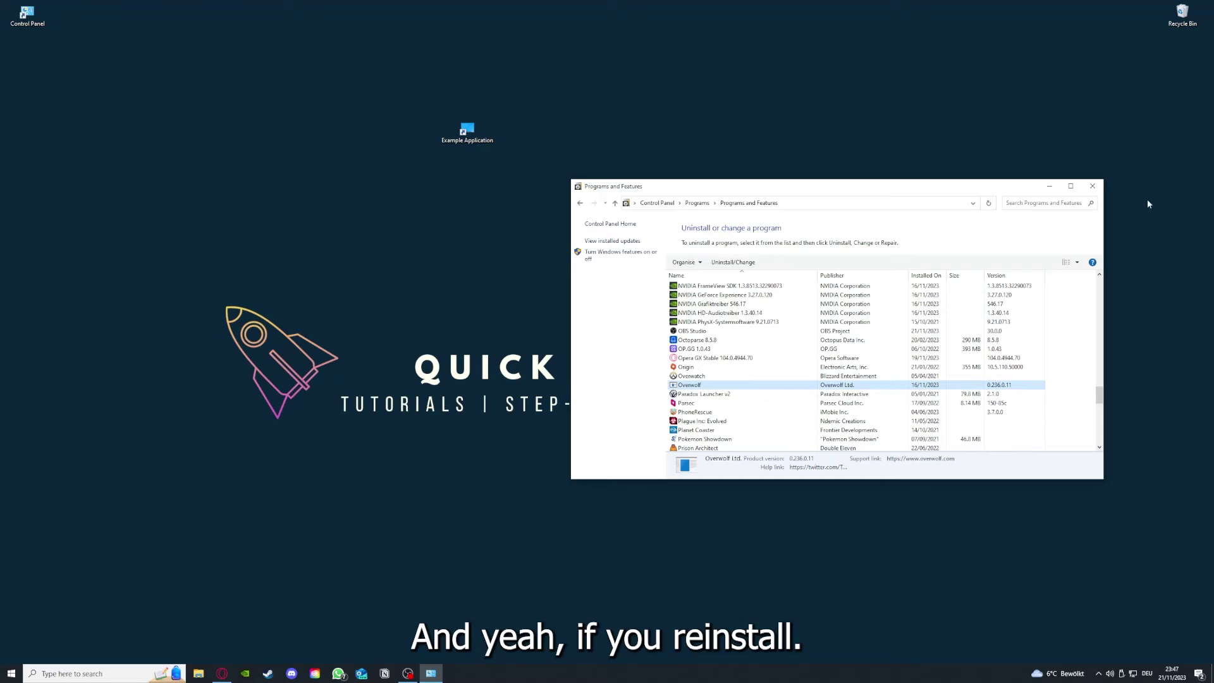
Close the Programs and Features window with its X button.
click(1093, 186)
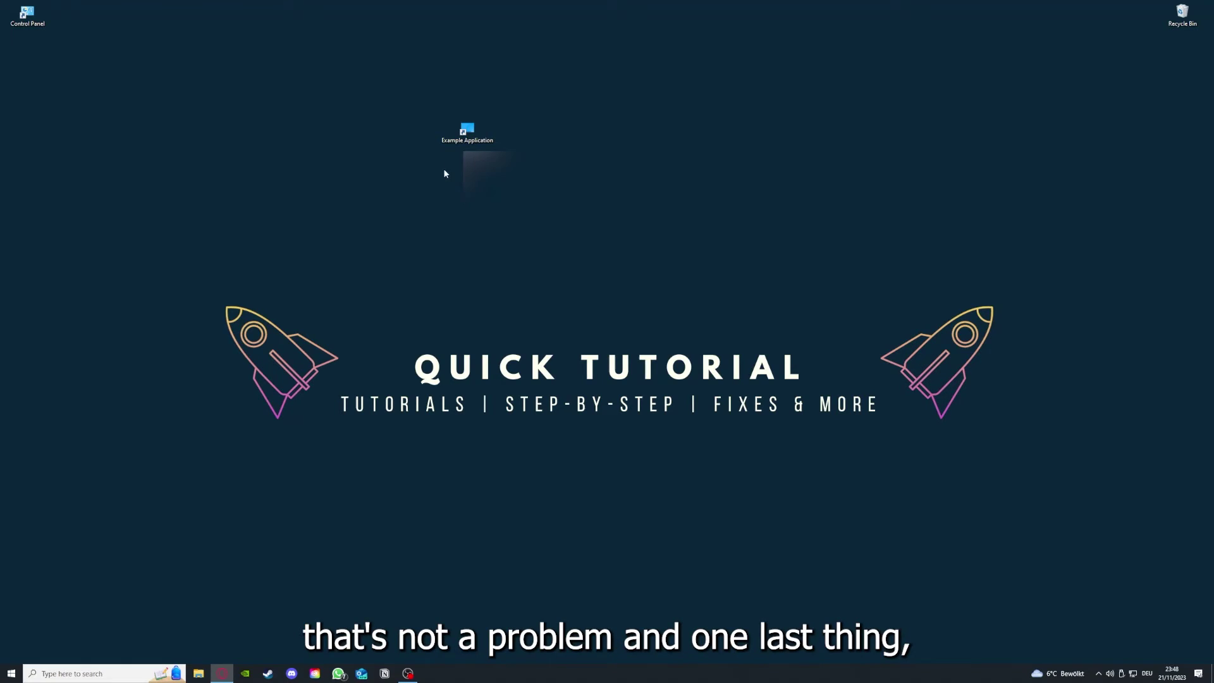
Open Example Application shortcut Properties, view Security and Previous Versions, then return to the Shortcut tab.
right_click(459, 126)
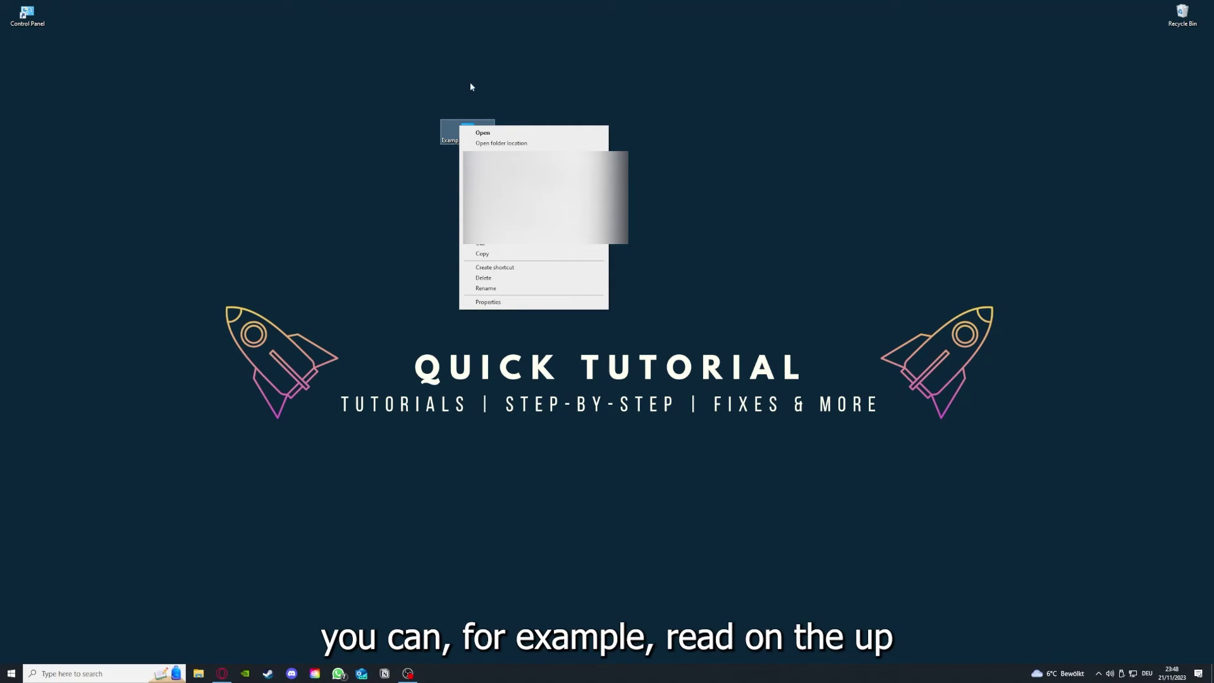
click(488, 303)
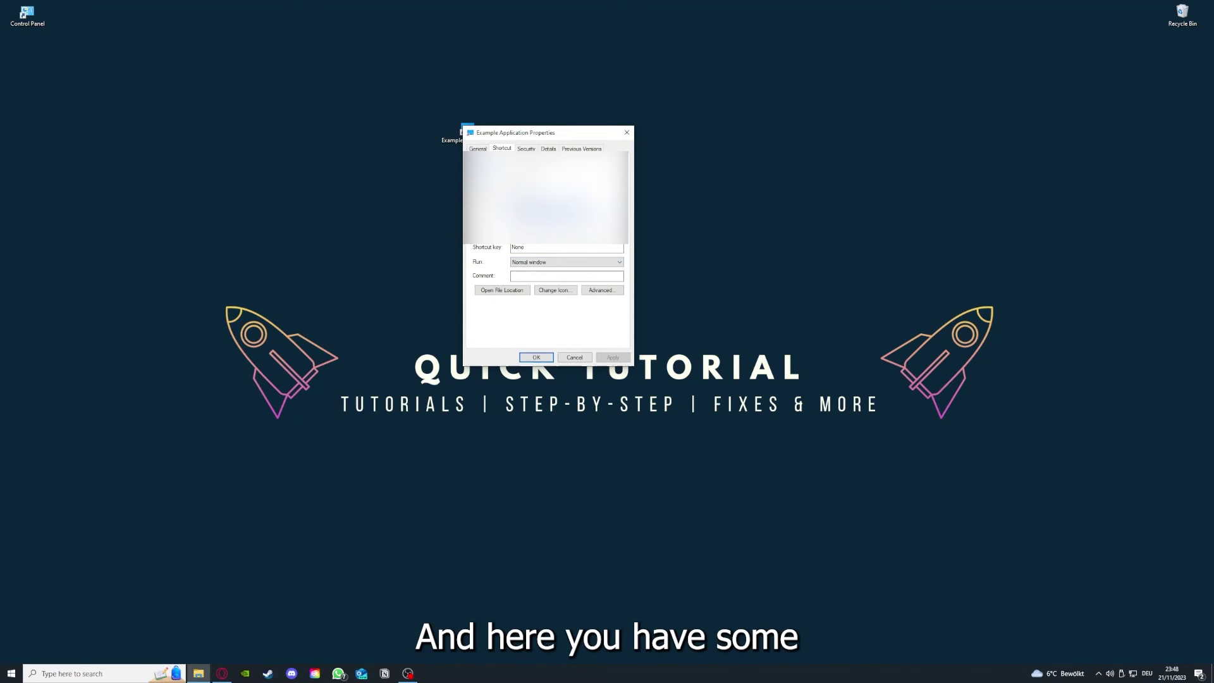
key(ctrl+Tab)
key(ctrl+Tab)
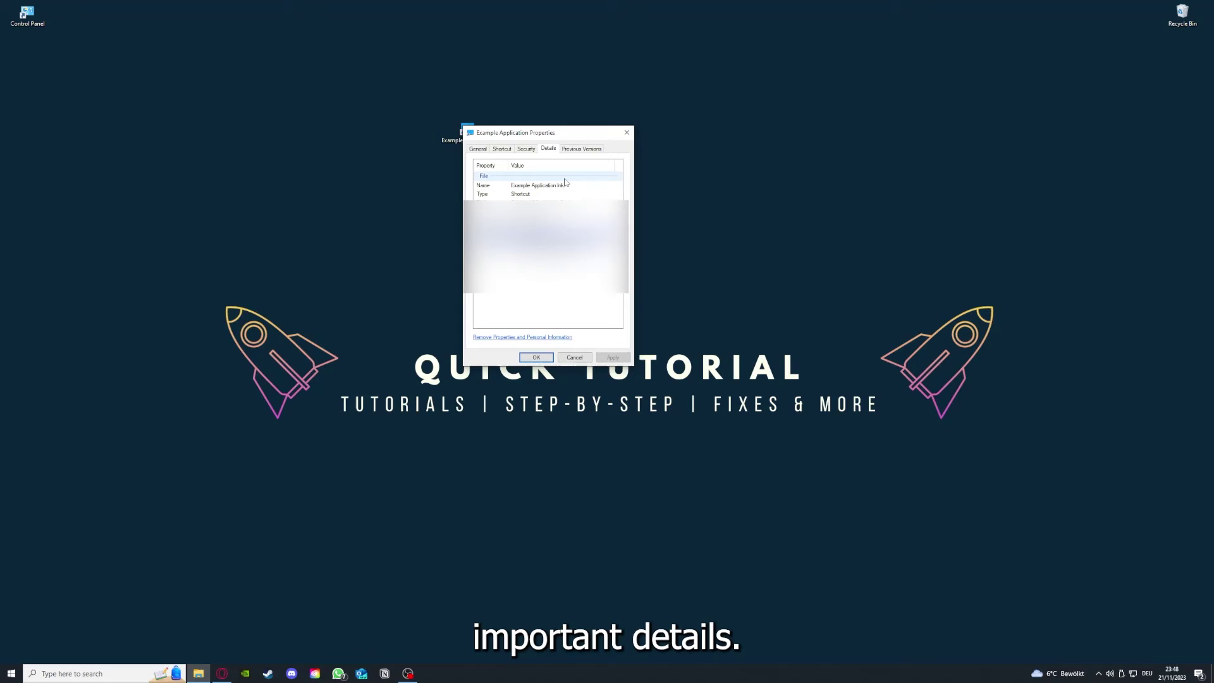
drag(550, 133, 641, 174)
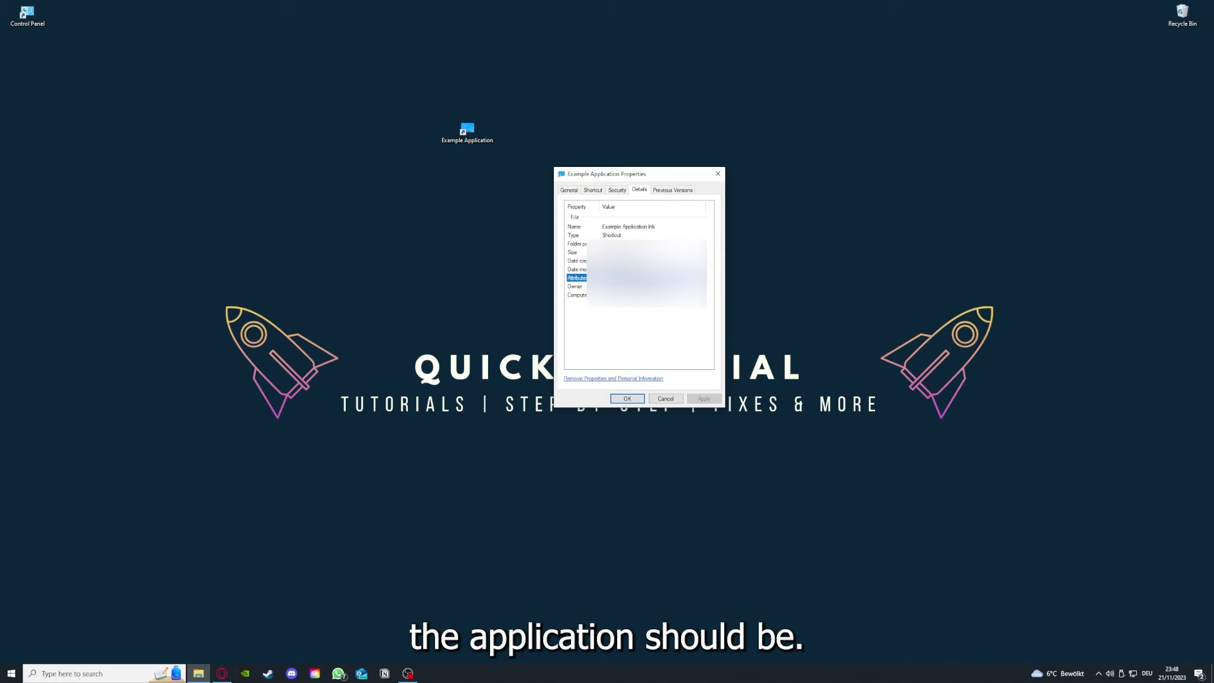
click(680, 194)
click(593, 192)
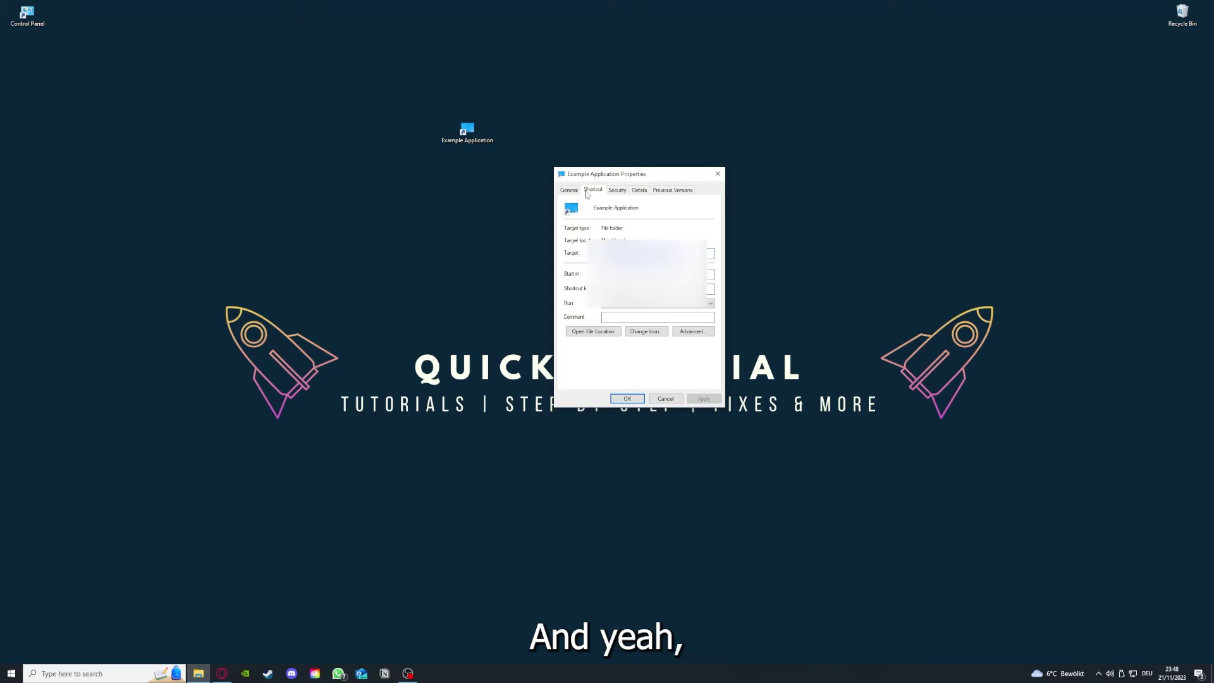
Open the shortcut's file location and move the This PC window aside to reveal Properties.
click(583, 334)
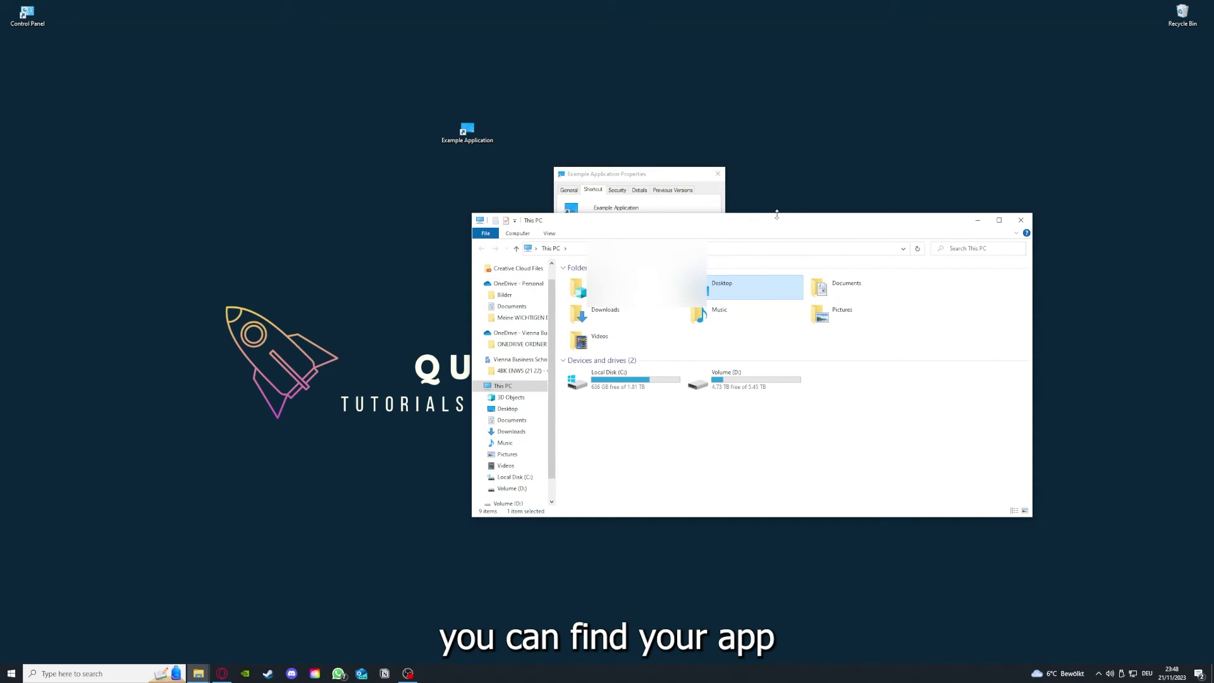
drag(778, 220, 642, 350)
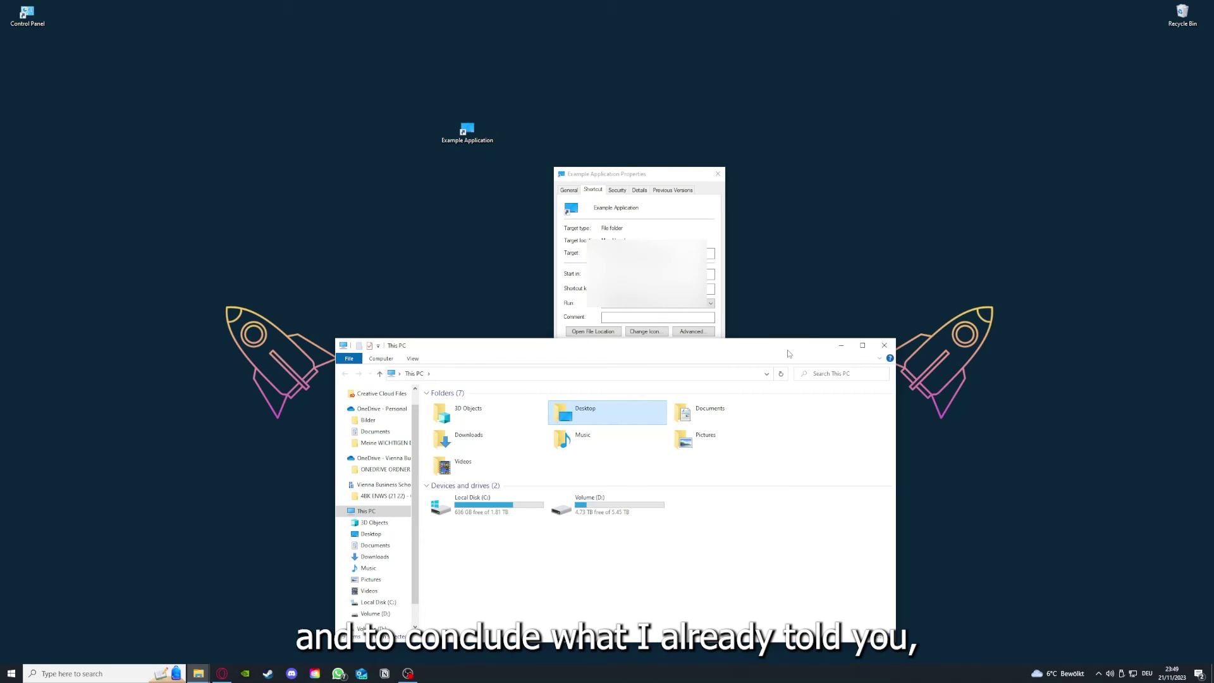
Close the This PC window and the shortcut's Properties dialog, leaving only Example Application on the desktop.
click(885, 345)
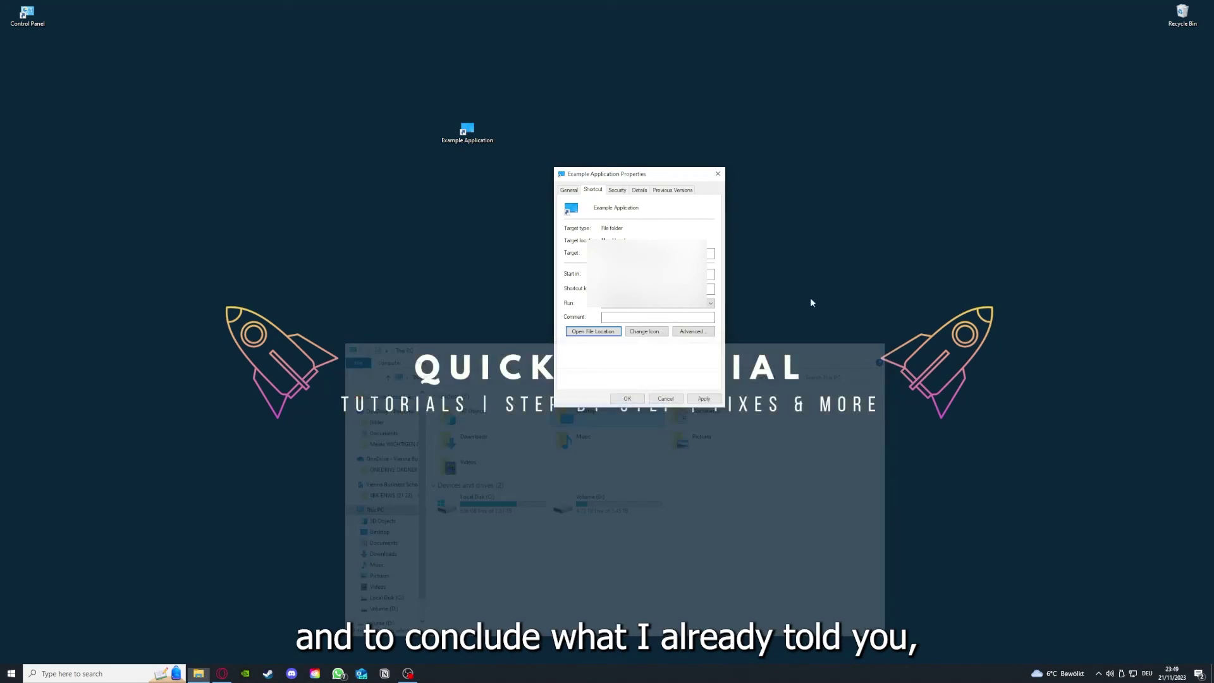
key(Escape)
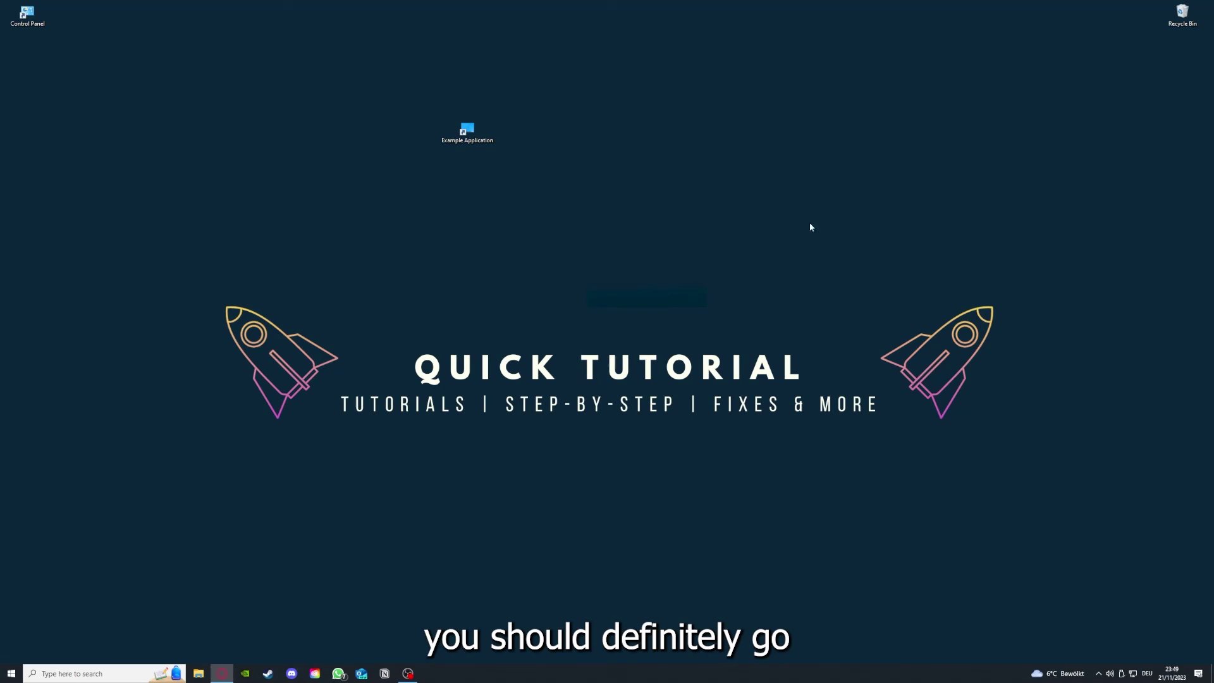